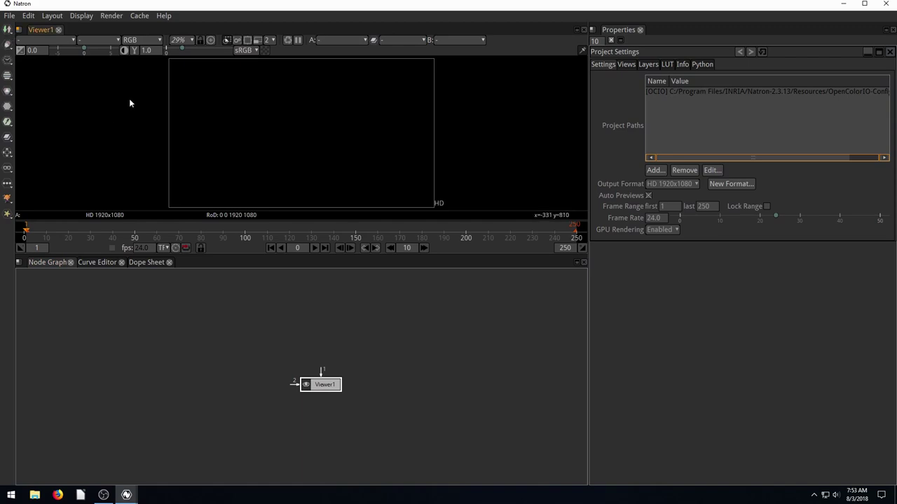
Add a ColorWheel node feeding Viewer1, enlarge the viewer, and spread the two nodes apart.
click(8, 30)
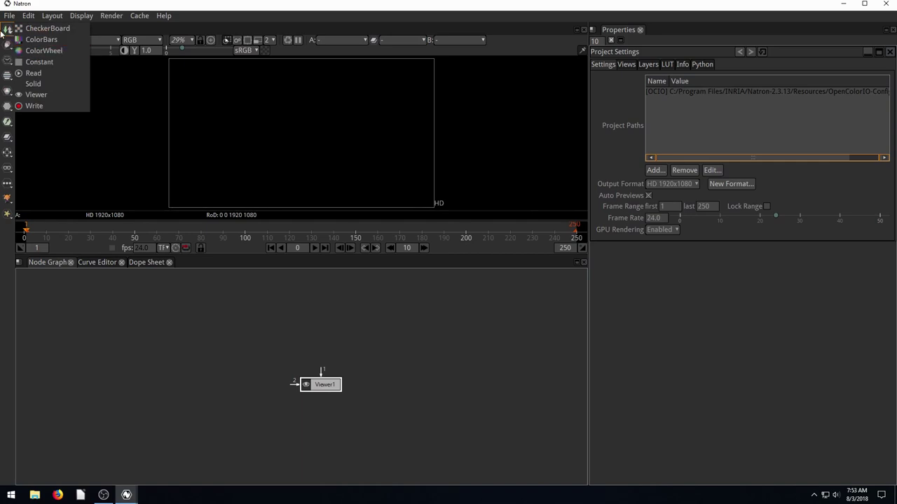
click(31, 51)
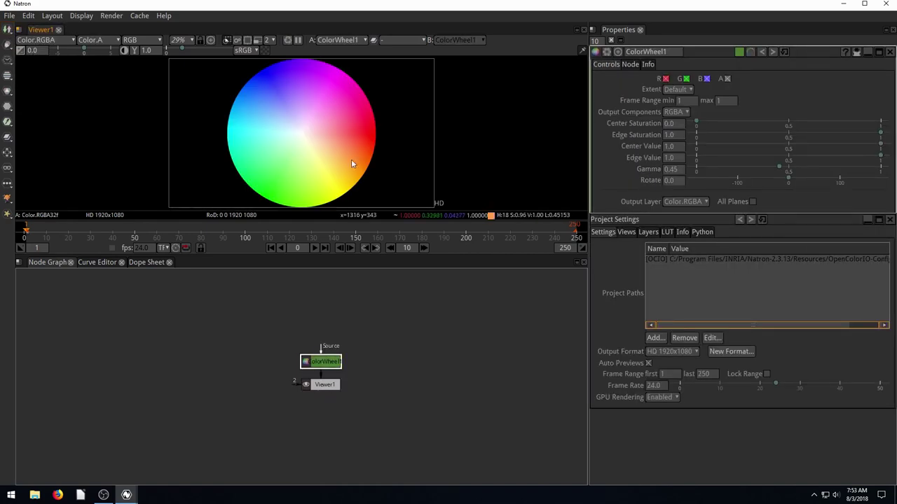
drag(288, 254, 297, 331)
drag(323, 438, 207, 389)
drag(315, 457, 327, 439)
click(378, 382)
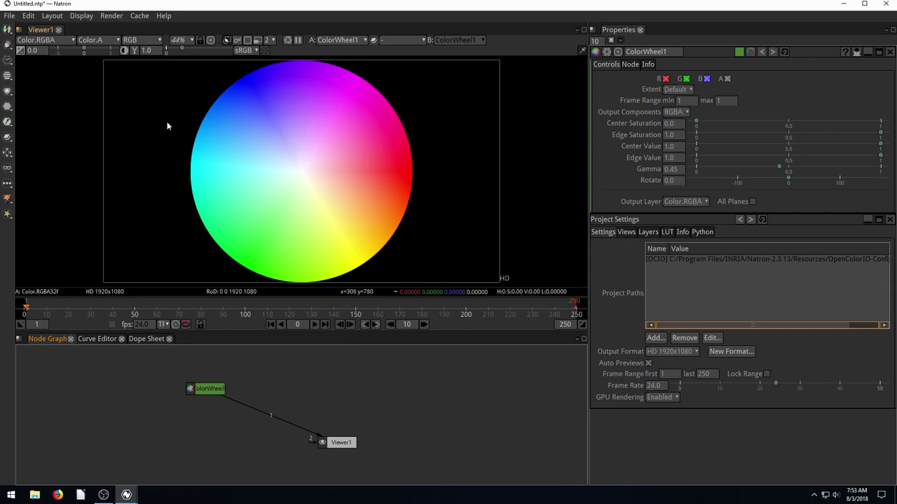
Add a Write node saving to color.png and move it off the existing link.
click(8, 30)
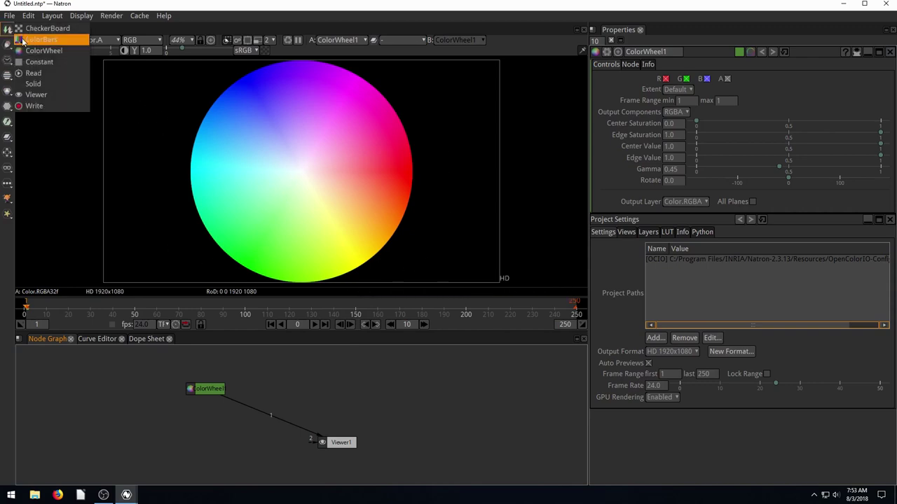
click(31, 106)
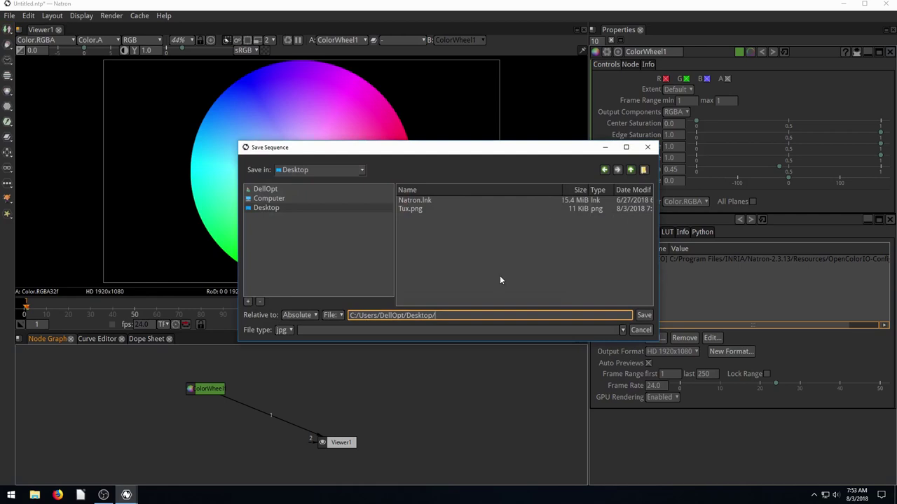
text(color.png)
click(643, 315)
drag(320, 425, 211, 387)
Set the Write1 frame range to end at 1 and render color.png.
scroll(641, 312, down, 5)
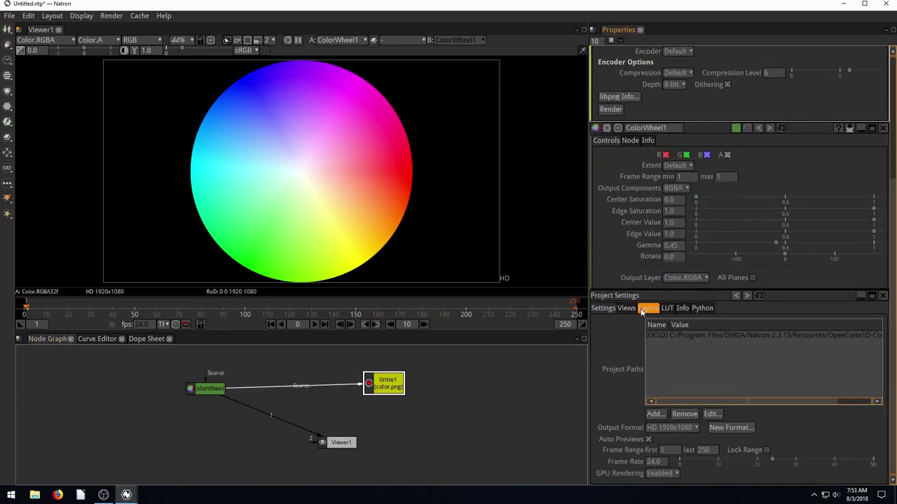
click(708, 451)
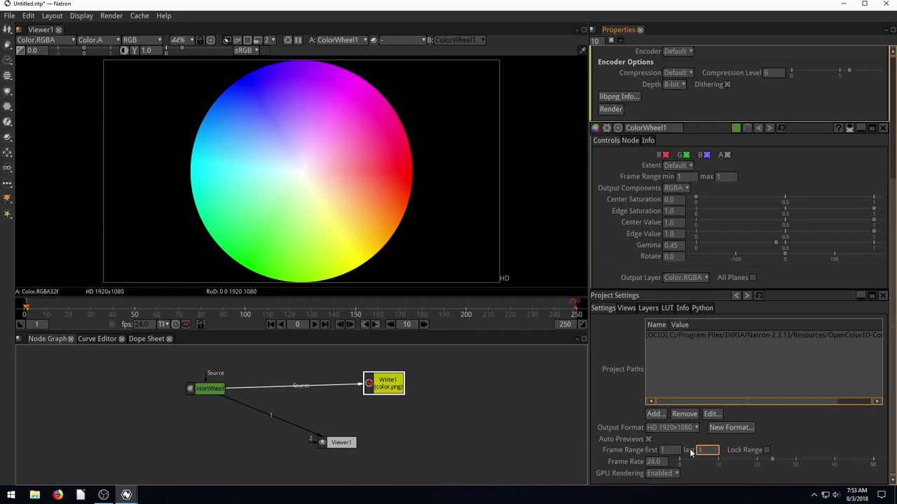
click(493, 420)
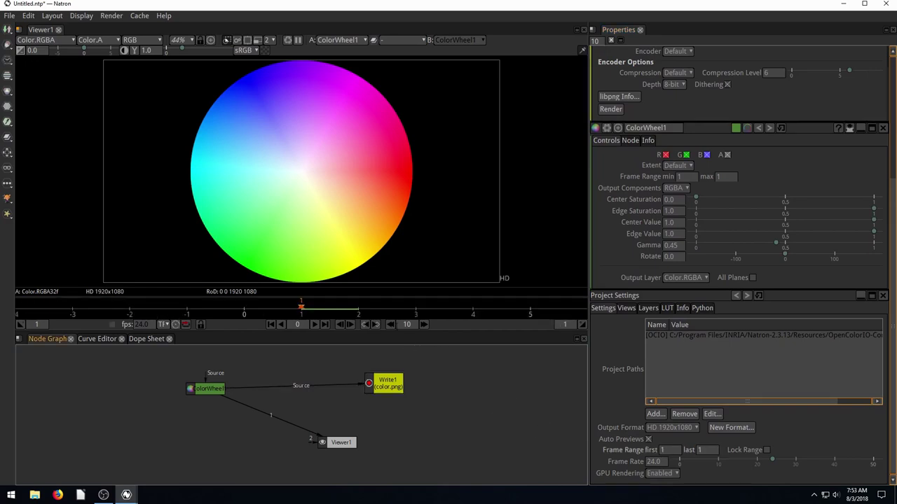
scroll(638, 245, up, 3)
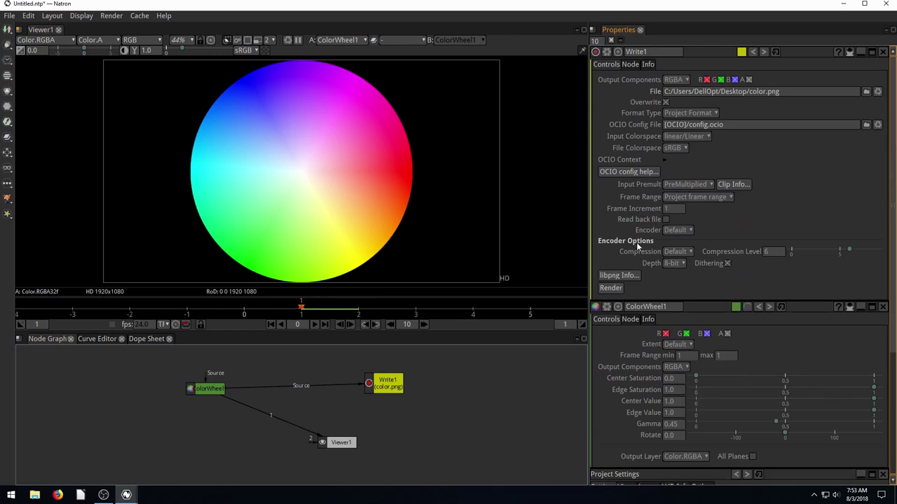
click(618, 289)
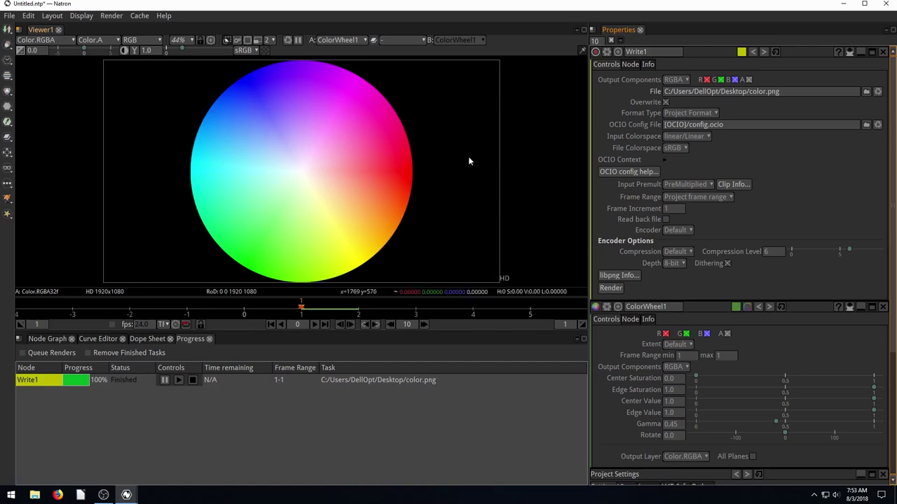
Minimize Natron and its console, enlarge desktop icons, and centre the color.png icon.
click(843, 4)
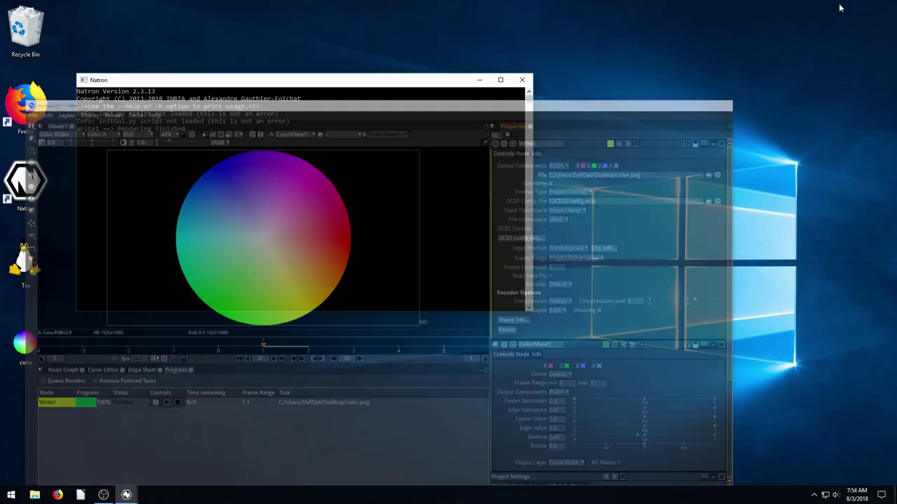
drag(23, 347, 660, 180)
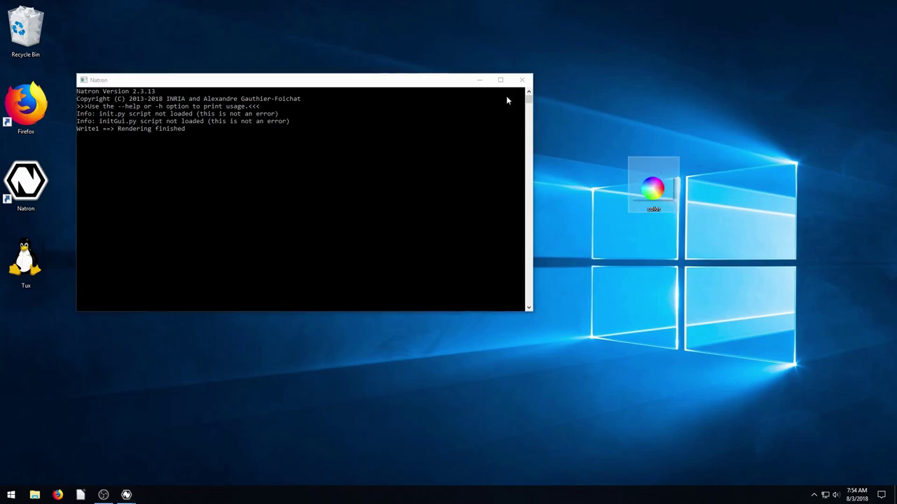
click(479, 80)
scroll(420, 113, up, 1)
drag(440, 91, 385, 200)
drag(327, 223, 618, 128)
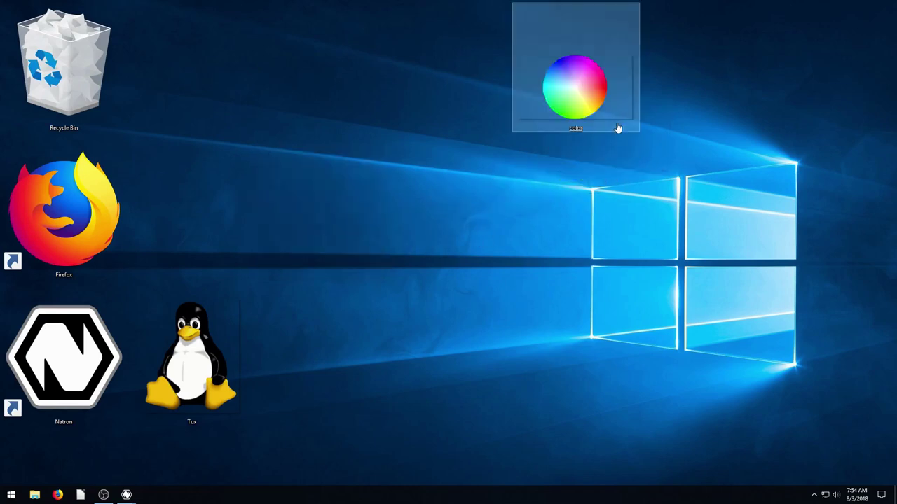
drag(578, 84, 451, 172)
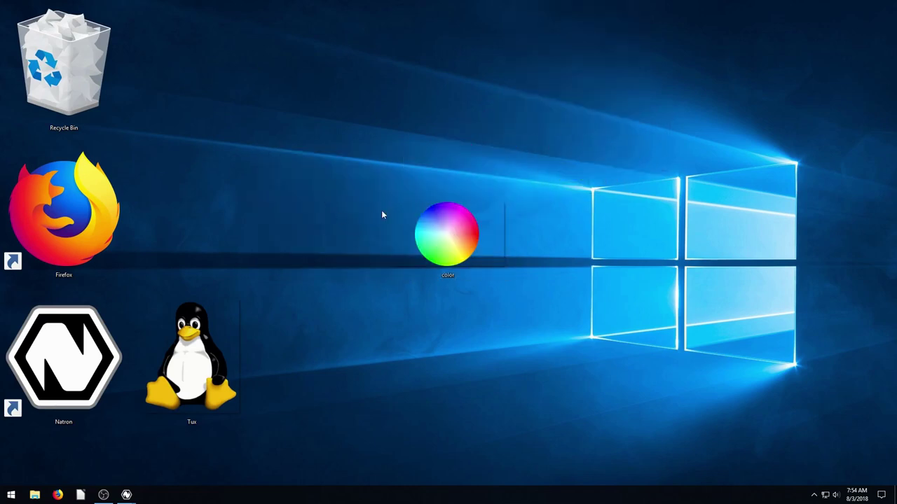
click(344, 343)
Restore Natron briefly, minimize it again, and open color.png in GIMP.
mouse_move(129, 495)
click(171, 454)
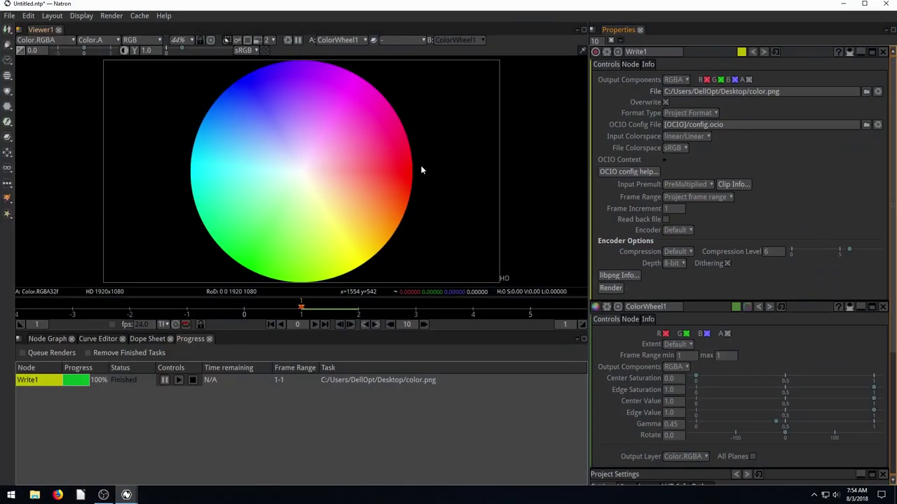
click(843, 6)
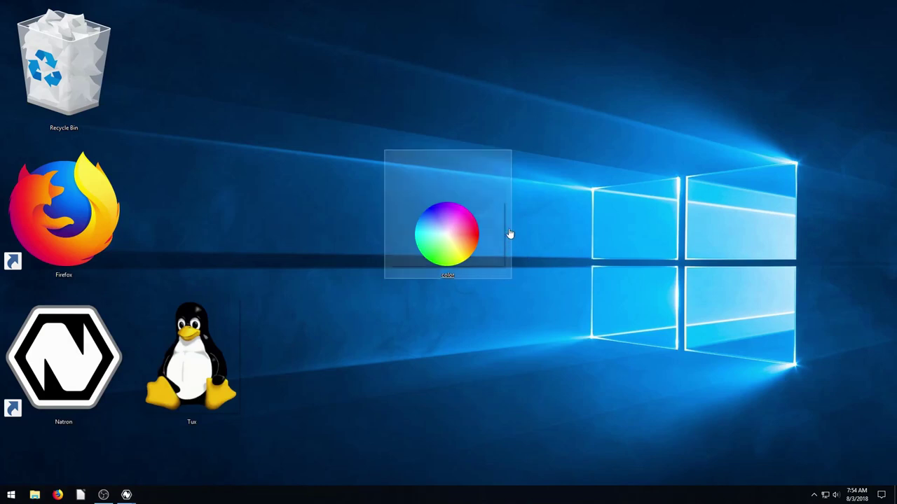
click(448, 232)
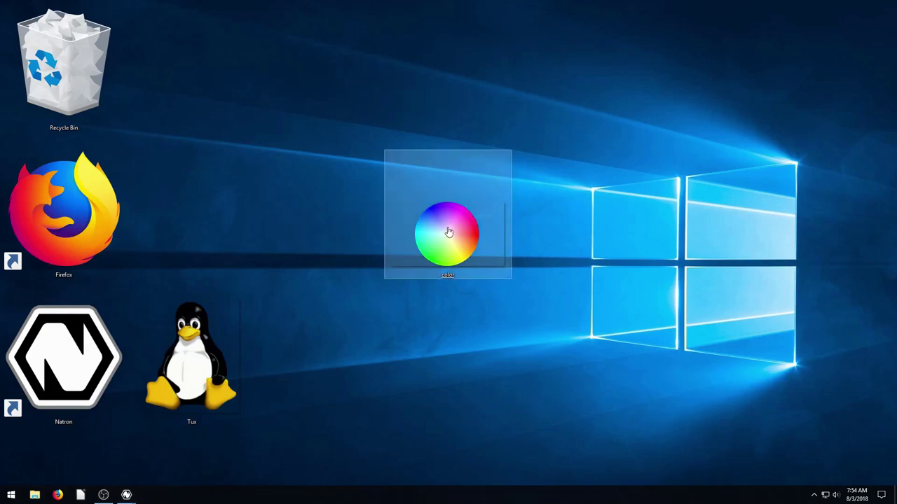
double_click(448, 231)
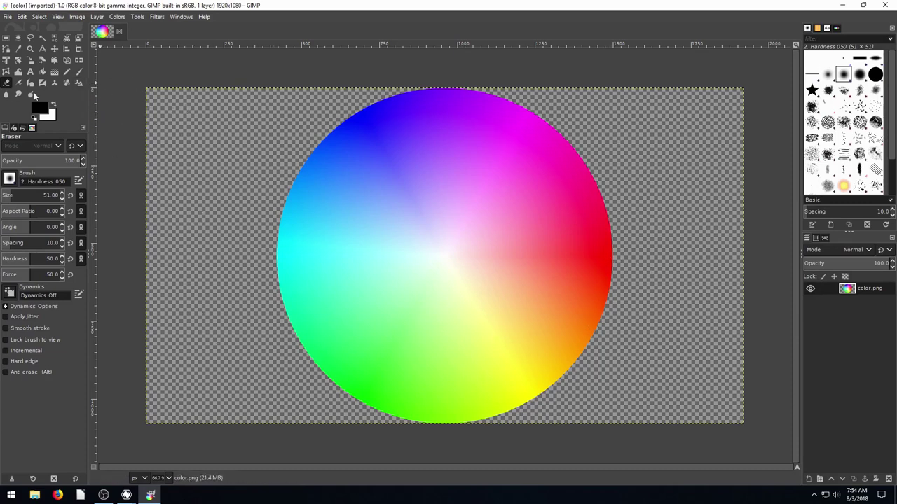
Erase a patch of the wheel's blue area and fill the transparent background black.
mouse_move(368, 165)
mouse_down()
mouse_move(341, 161)
mouse_move(385, 162)
mouse_move(370, 165)
mouse_move(385, 180)
mouse_up()
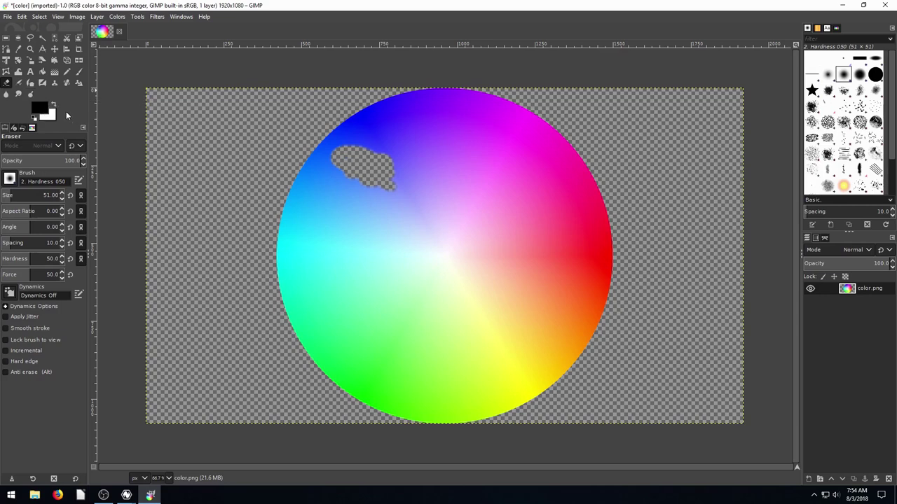
click(42, 72)
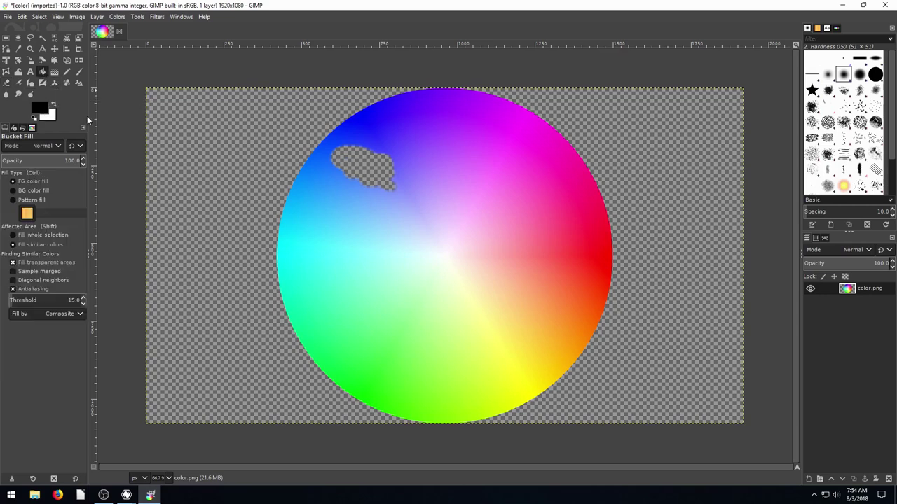
click(153, 128)
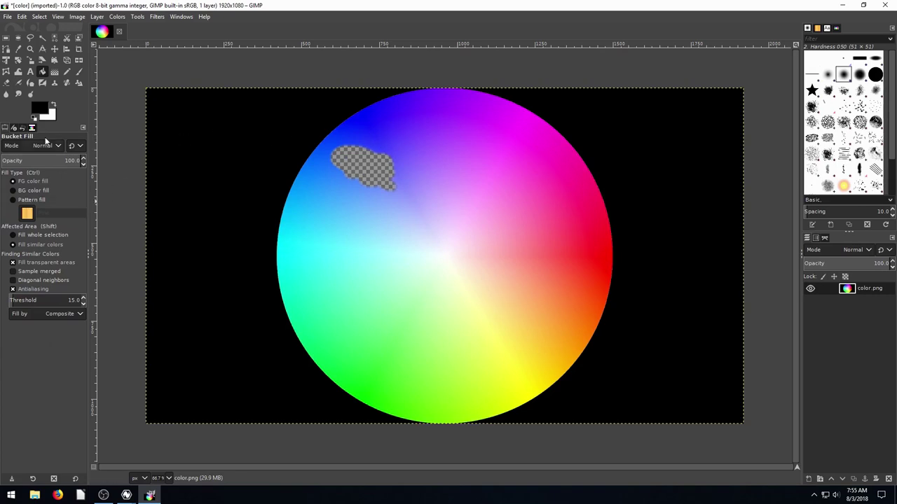
Erase a blob in the black upper-left area, then quit GIMP discarding changes.
click(8, 83)
mouse_move(227, 156)
mouse_down()
mouse_move(223, 185)
mouse_move(228, 160)
mouse_move(219, 151)
mouse_move(242, 171)
mouse_move(210, 175)
mouse_move(207, 185)
mouse_up()
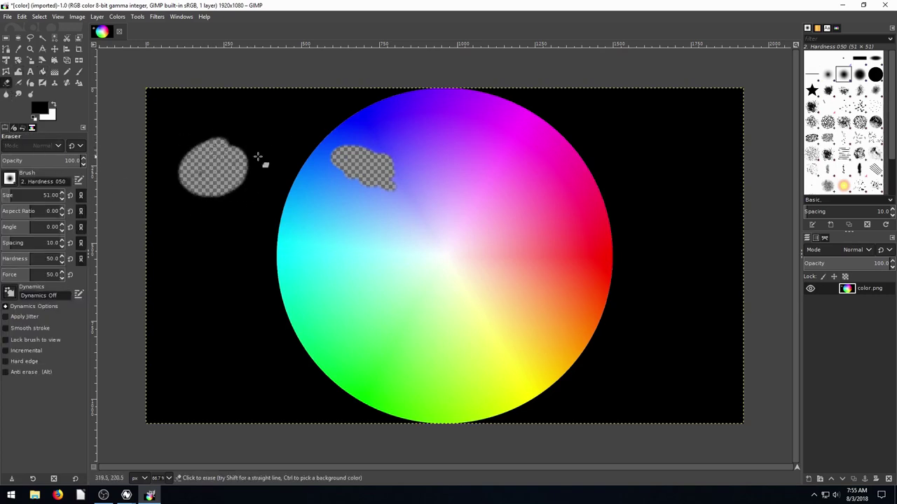
drag(249, 141, 218, 136)
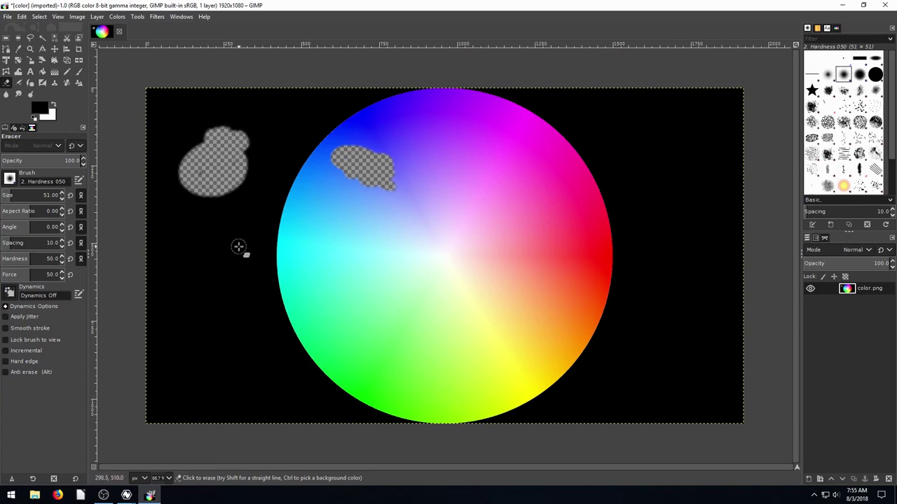
click(884, 6)
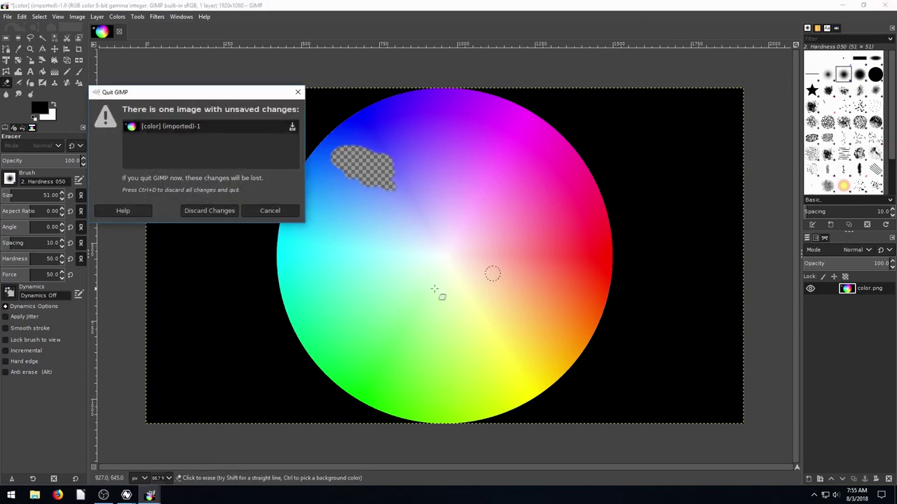
click(215, 212)
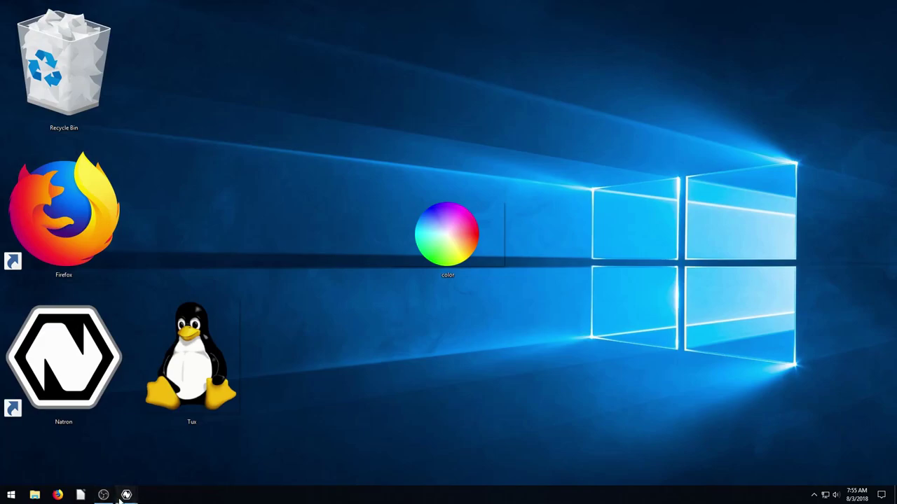
Restore Natron, turn on the viewer checkerboard, re-render color.png, and minimize the window.
mouse_move(126, 494)
click(147, 455)
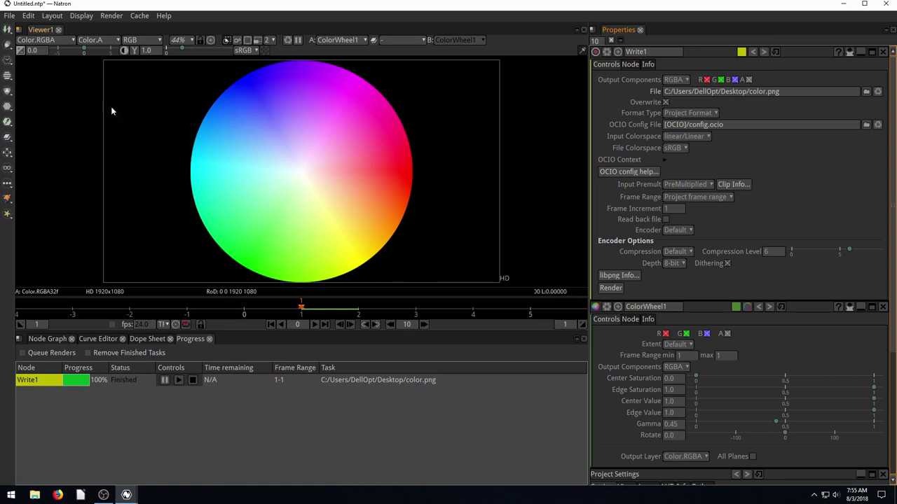
click(265, 50)
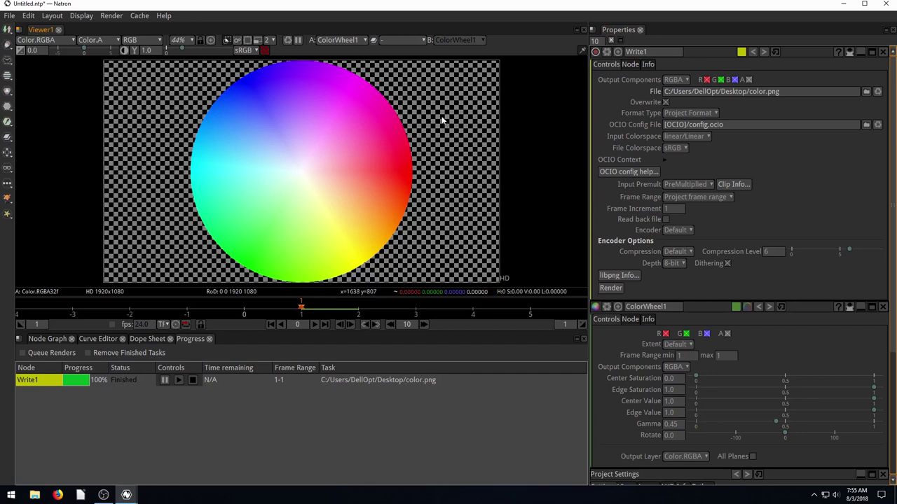
click(609, 287)
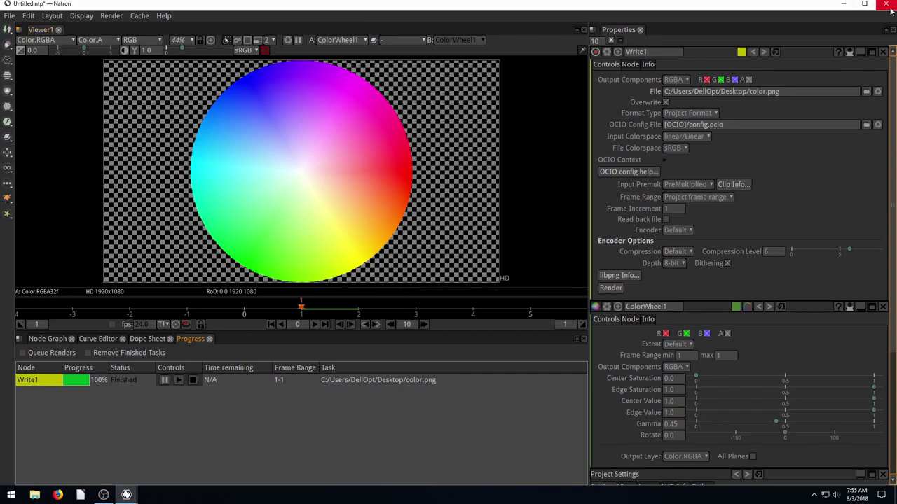
click(843, 4)
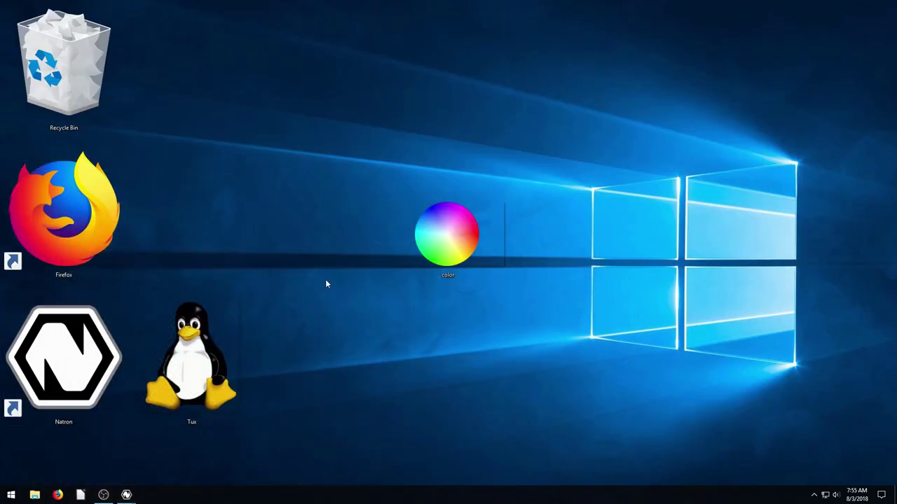
Open color.png in Paint via Open with, look it over, then close Paint.
scroll(326, 277, down, 5)
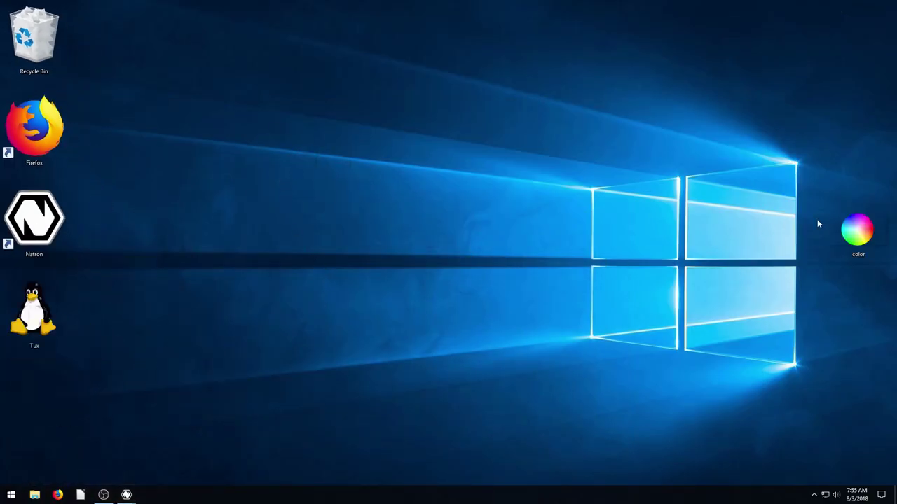
drag(858, 228, 171, 227)
right_click(181, 223)
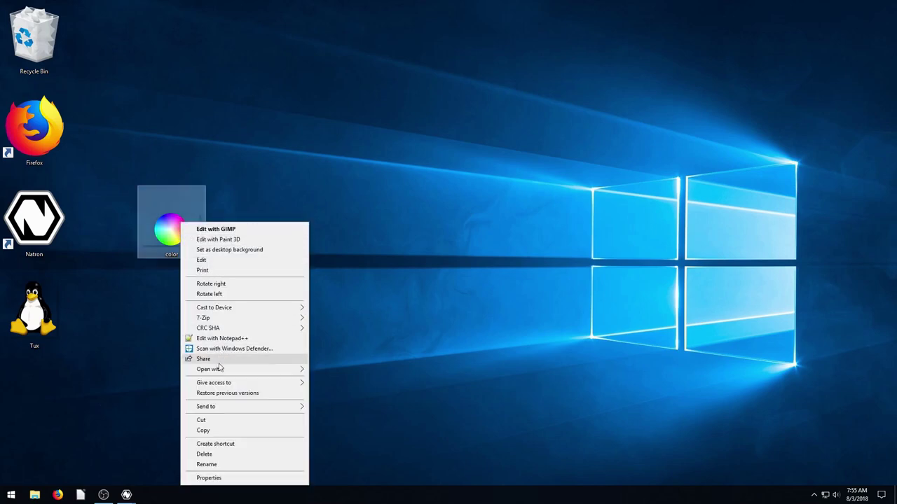
mouse_move(219, 368)
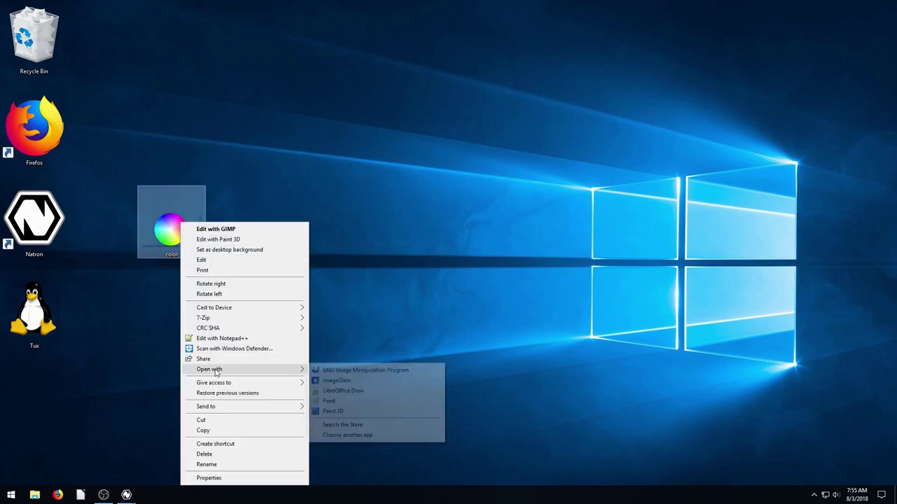
click(334, 405)
scroll(277, 329, down, 2)
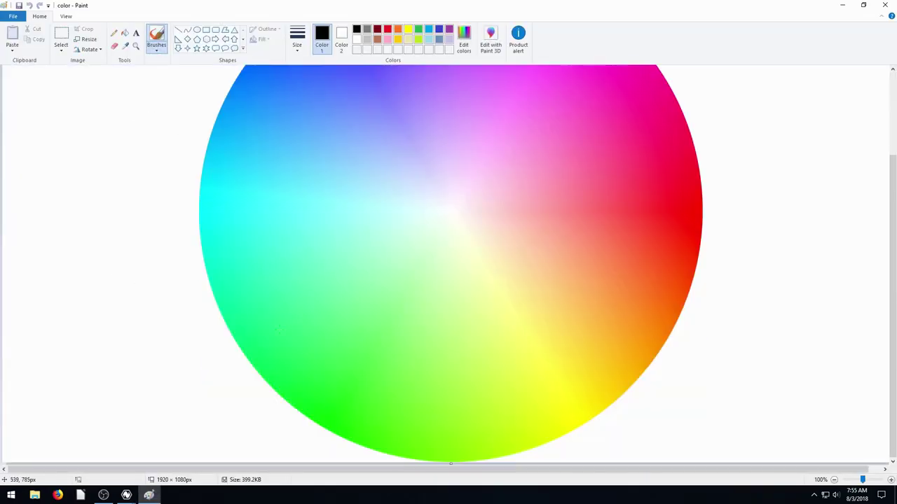
scroll(678, 197, up, 3)
click(884, 5)
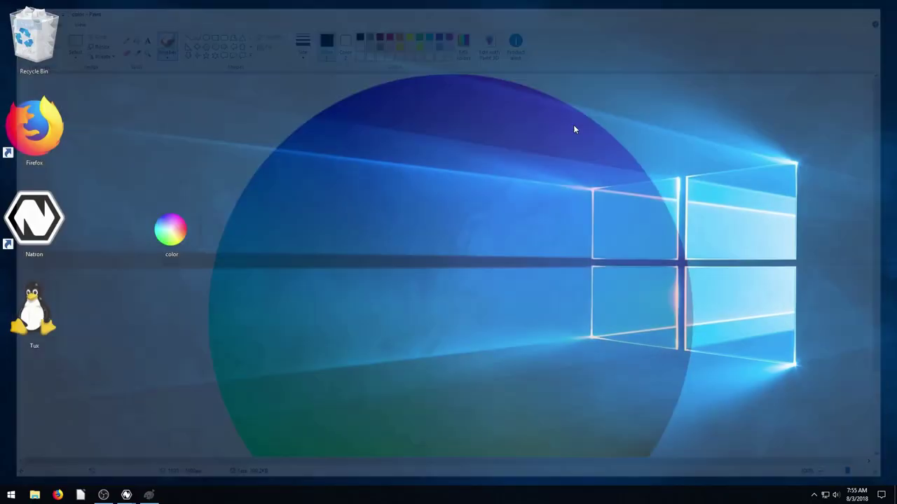
Open color.png in ImageGlass via Open with, zoom out, then close it.
right_click(190, 232)
mouse_move(215, 370)
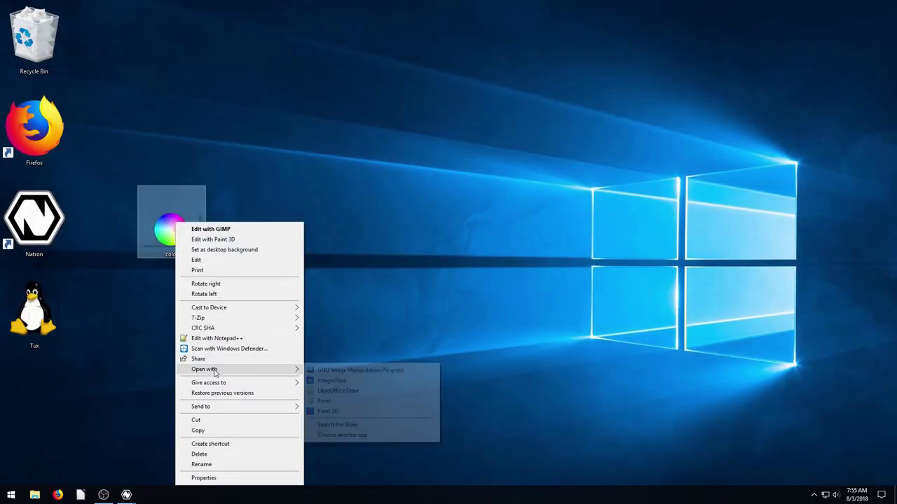
click(329, 380)
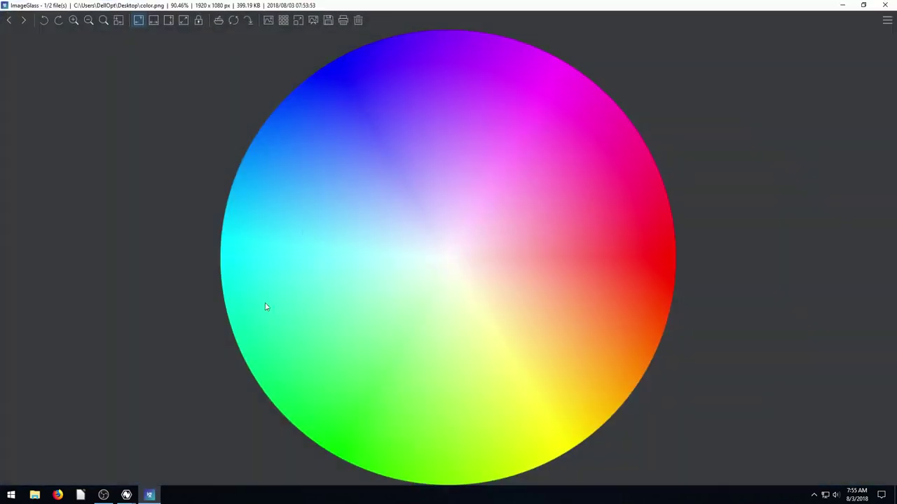
scroll(383, 241, down, 5)
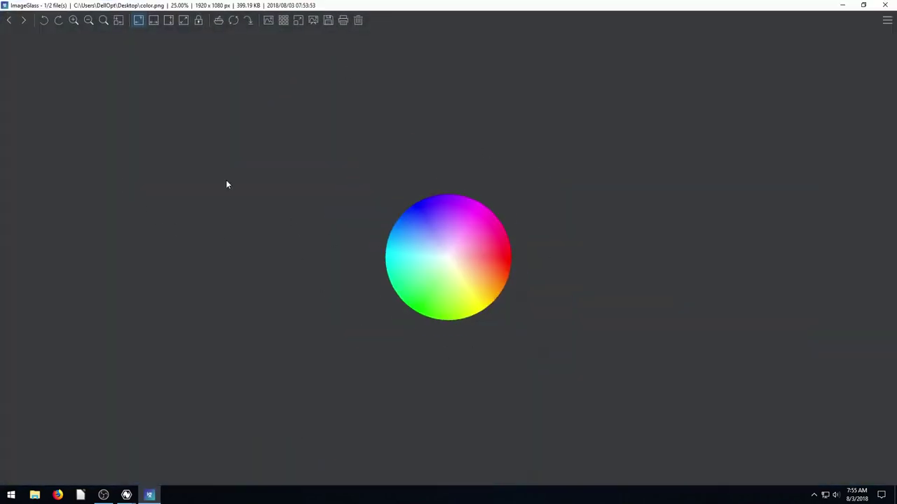
click(887, 4)
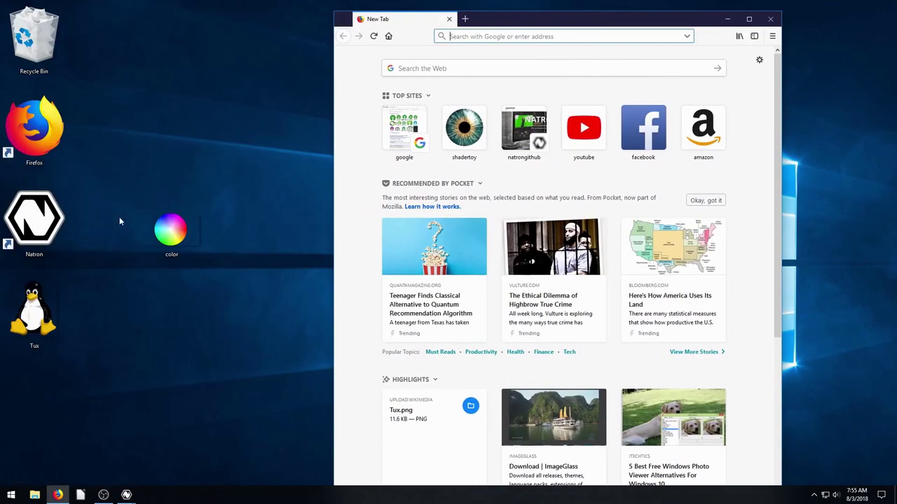
Drag color.png into Firefox to view it, shift the window left, then close Firefox.
drag(168, 228, 484, 217)
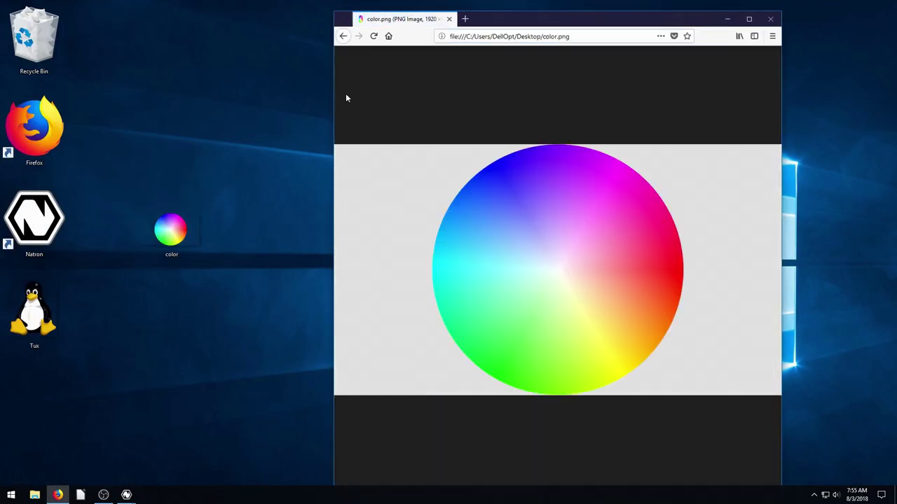
drag(550, 12, 431, 8)
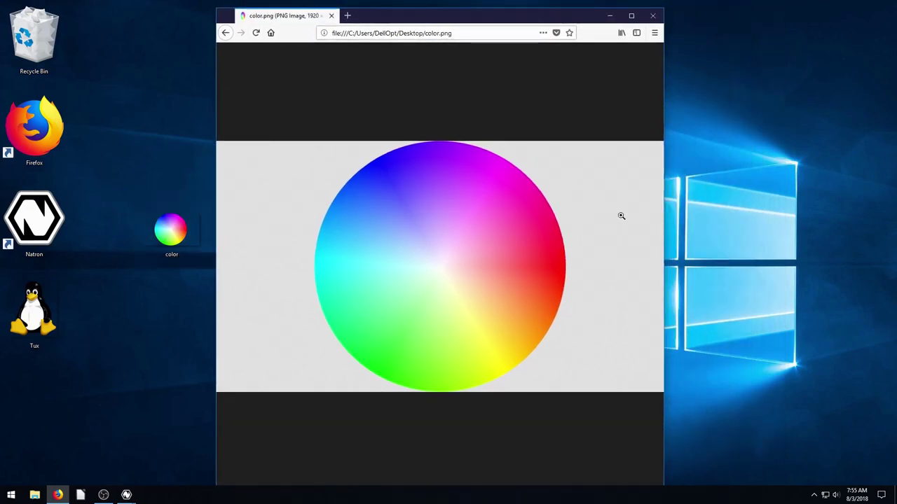
click(652, 15)
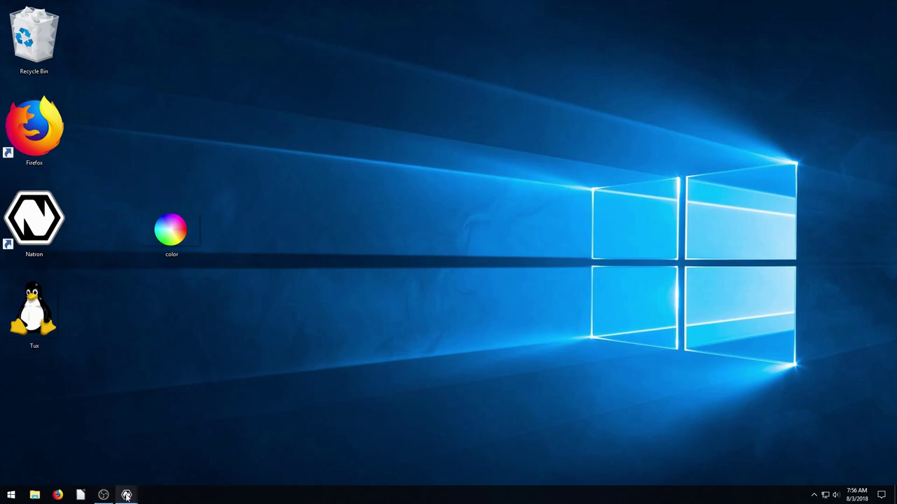
Bring Natron to the front and toggle the viewer checkerboard off, on, and off again.
mouse_move(126, 496)
click(143, 461)
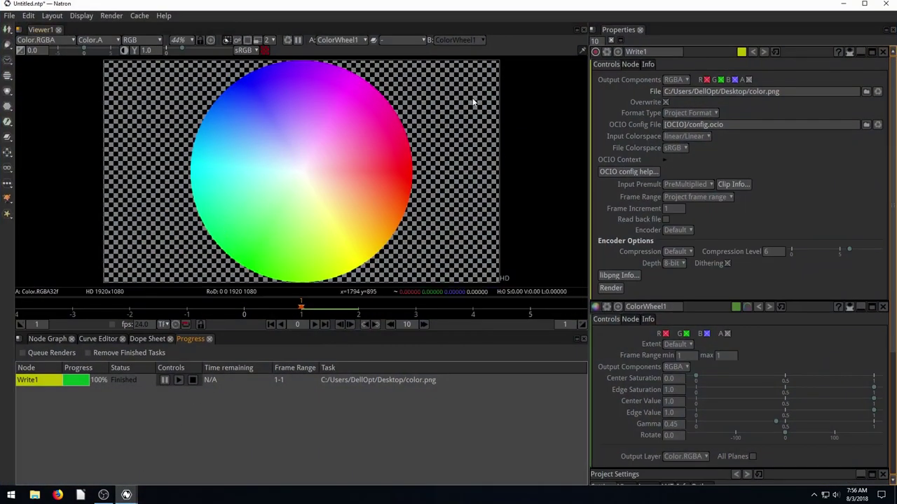
click(264, 50)
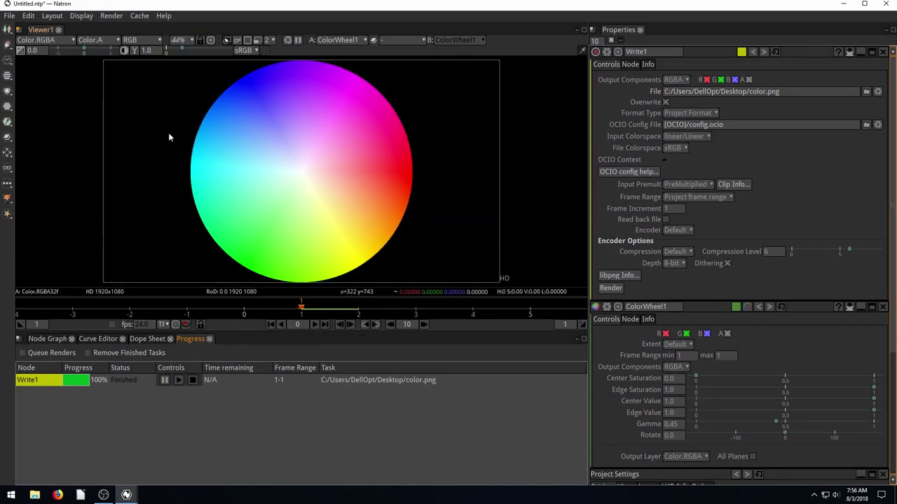
click(265, 51)
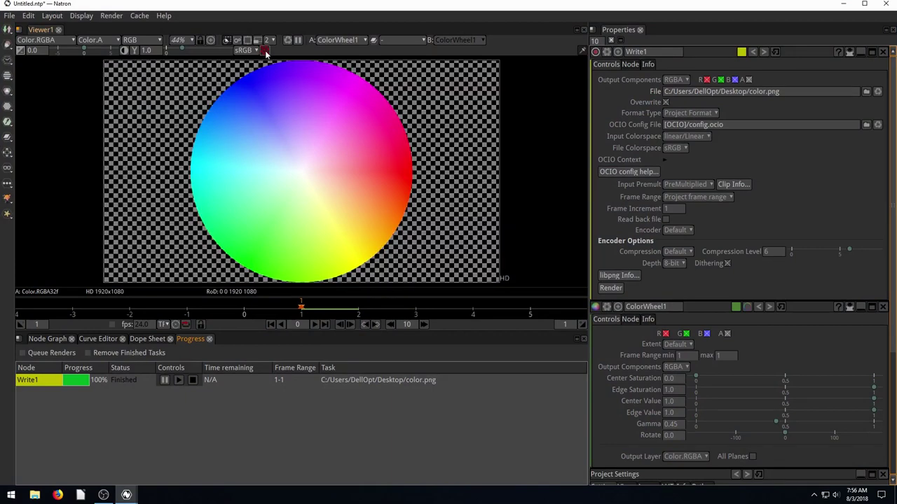
click(265, 52)
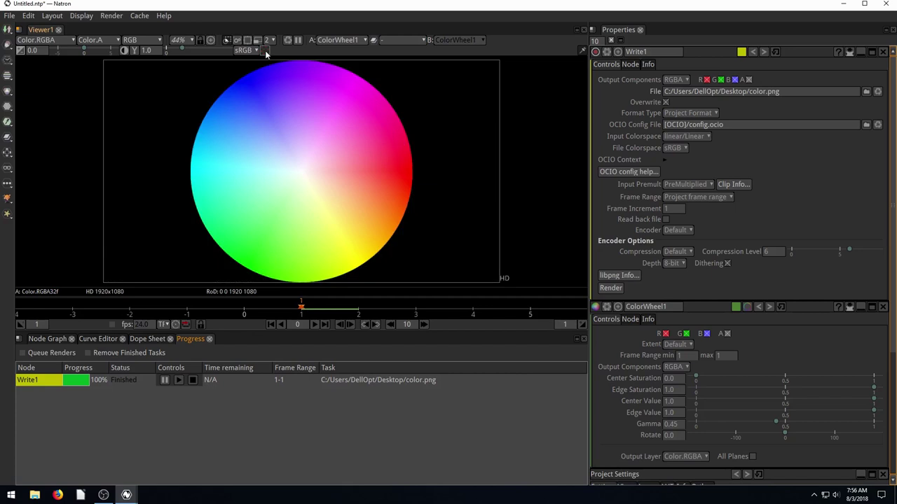
click(132, 40)
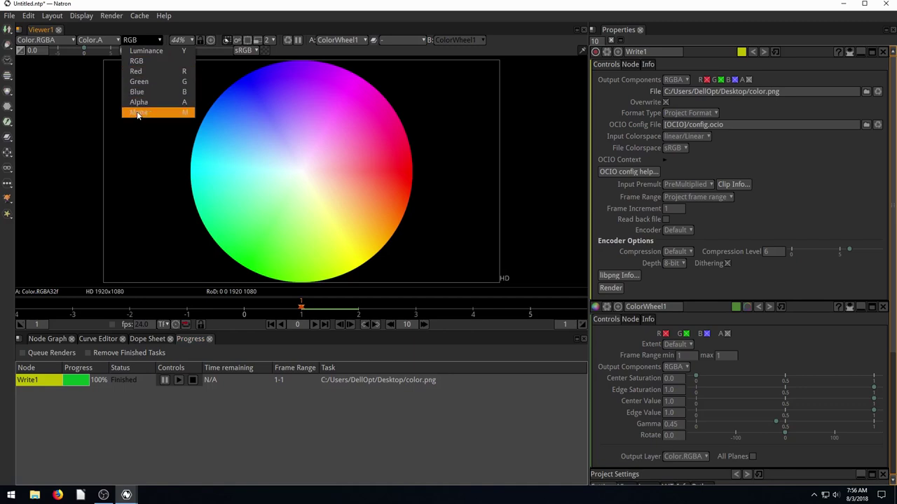
click(138, 73)
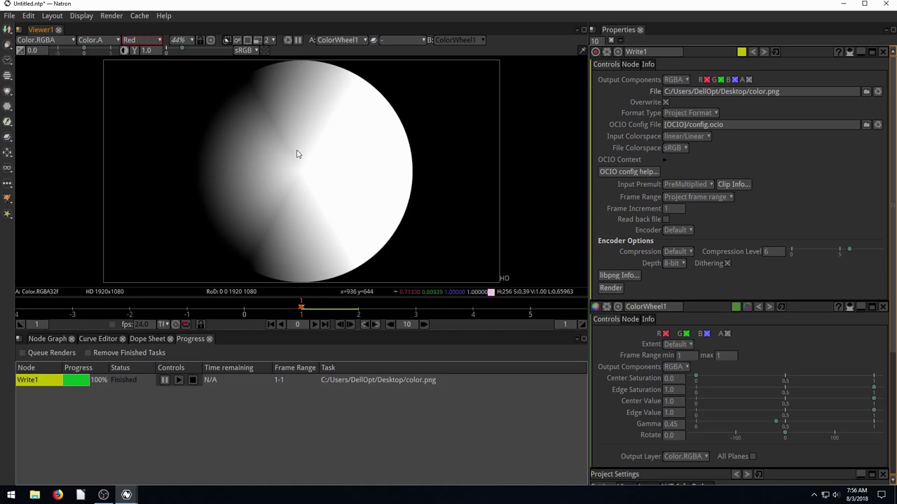
click(140, 40)
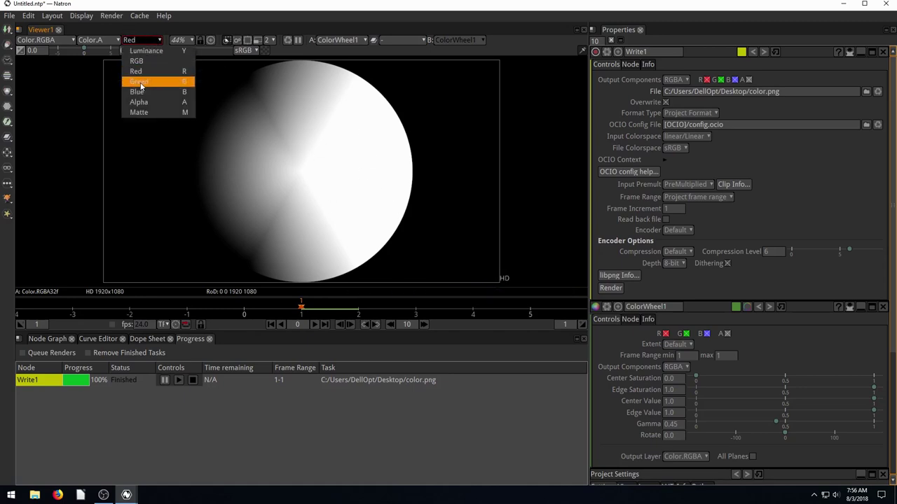
click(140, 82)
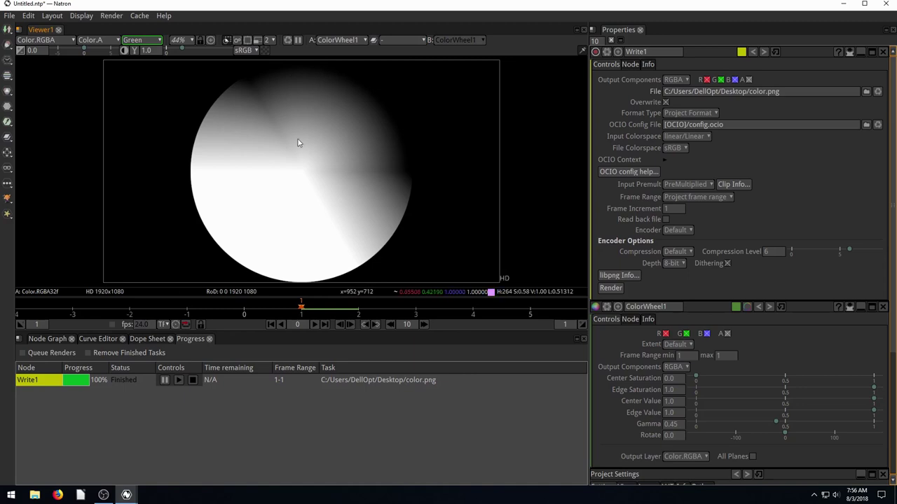
click(156, 40)
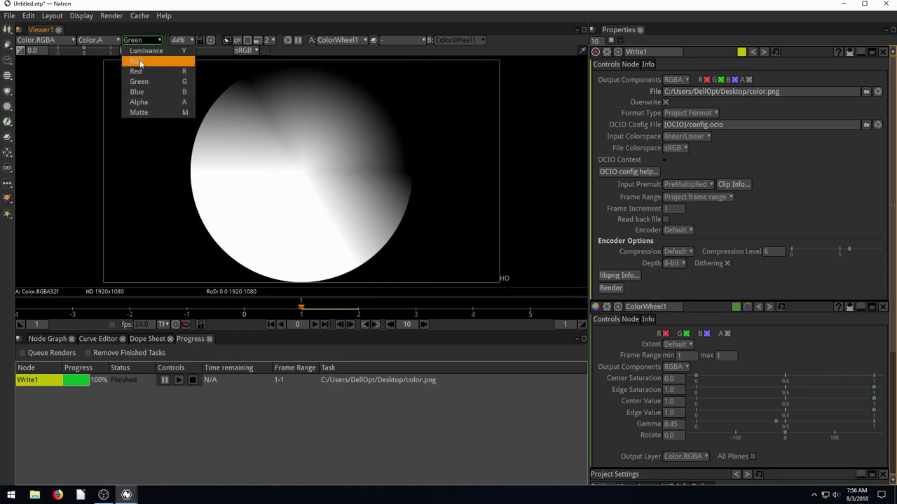
click(140, 62)
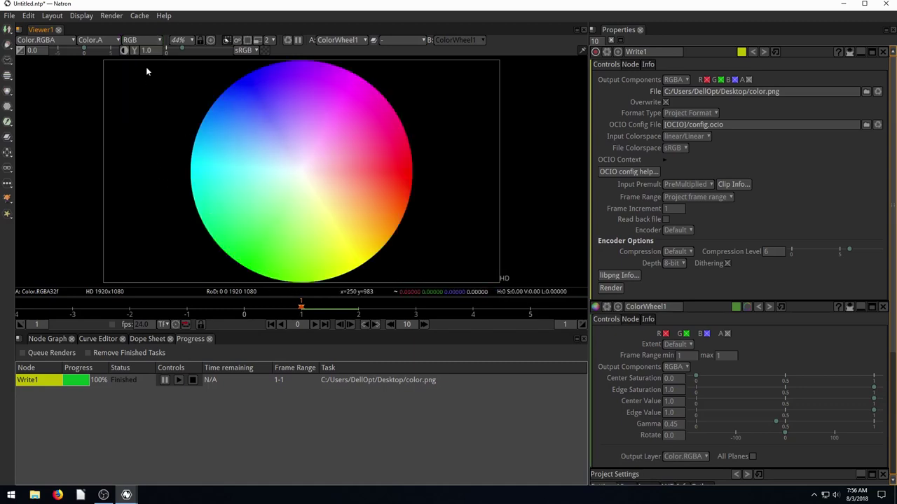
click(137, 42)
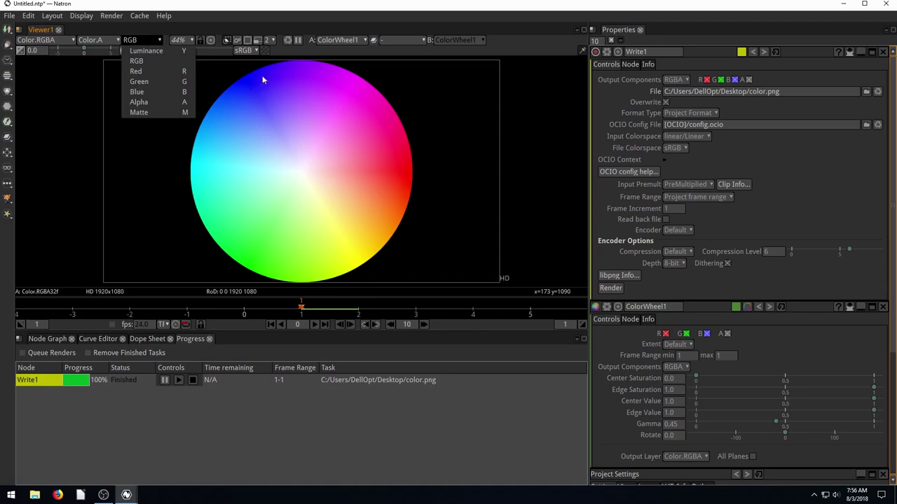
click(147, 95)
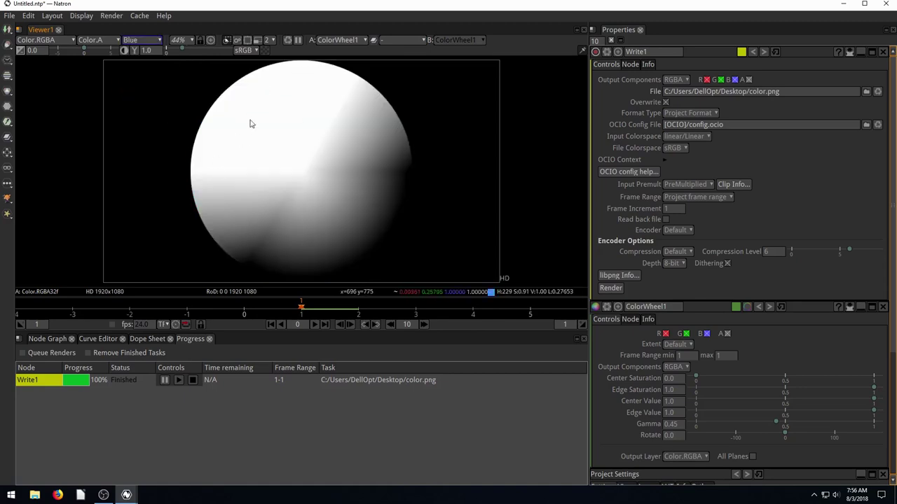
click(144, 42)
click(137, 61)
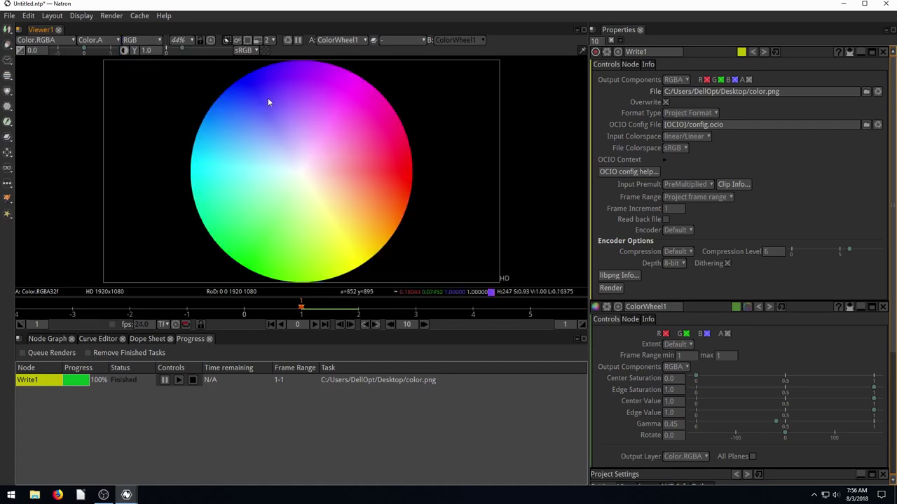
Select ColorWheel1 and limit its output to red only by unticking G and B.
click(36, 340)
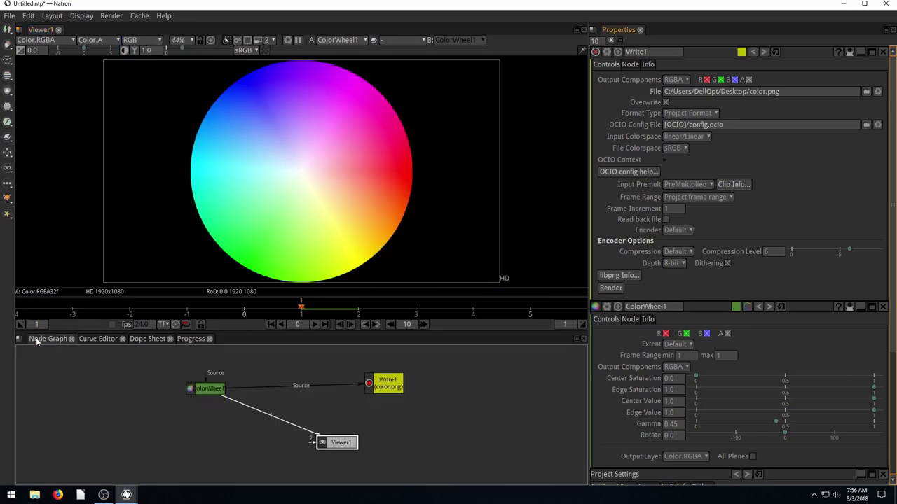
click(212, 390)
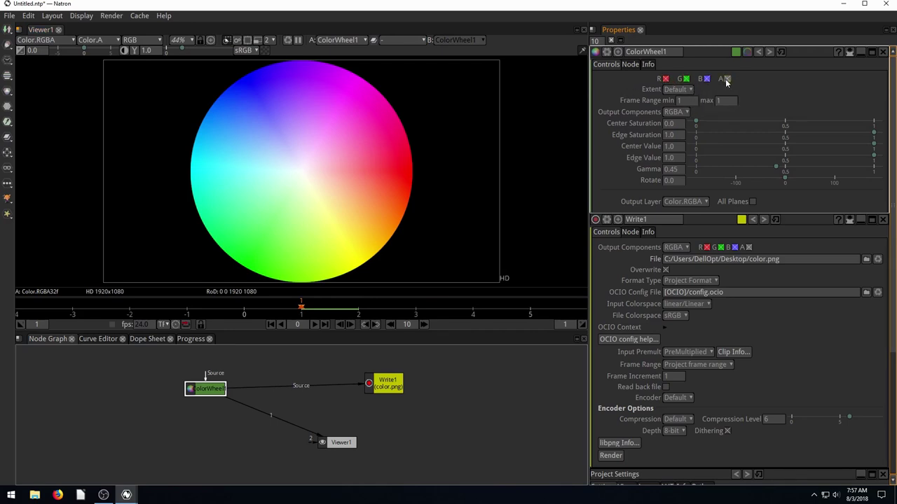
click(665, 79)
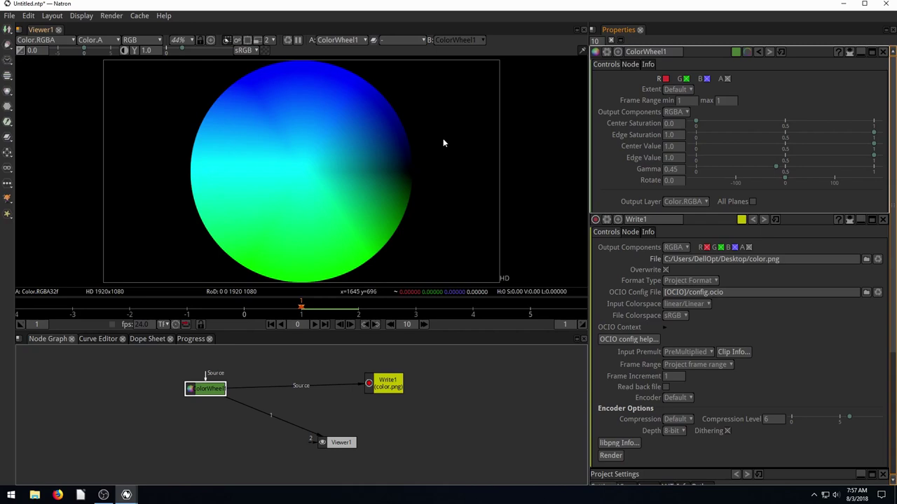
click(666, 79)
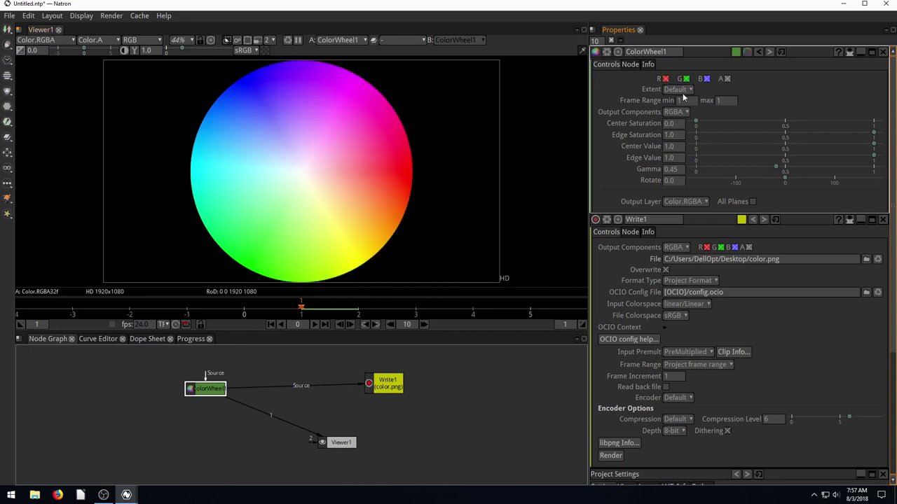
click(686, 79)
click(707, 79)
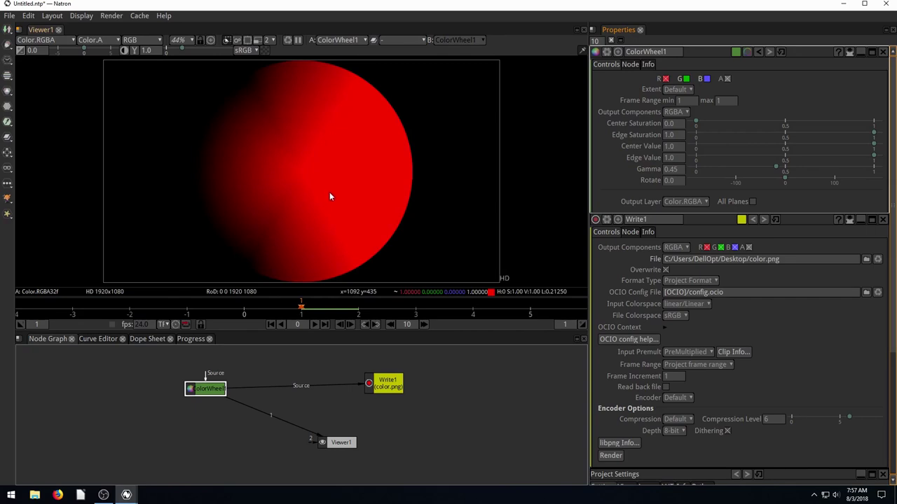
Switch the viewer to Red then back to RGB, and re-tick the B and G channels.
click(150, 42)
click(139, 73)
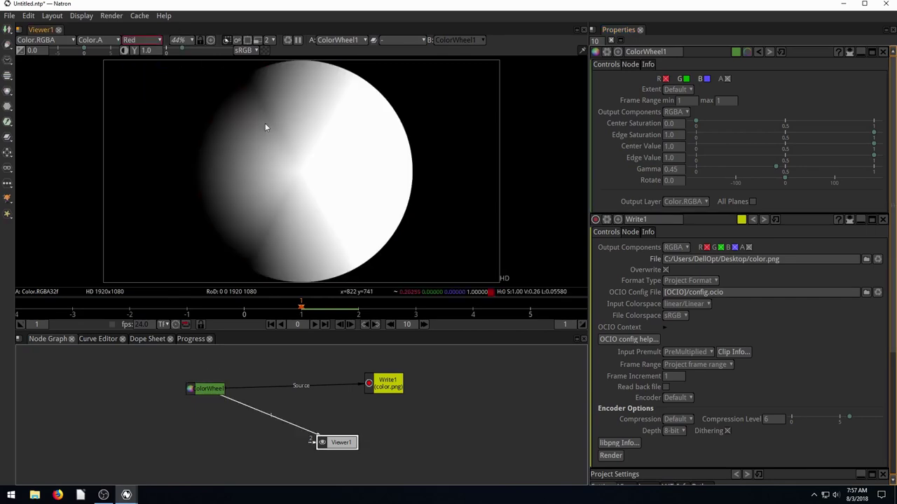
click(138, 41)
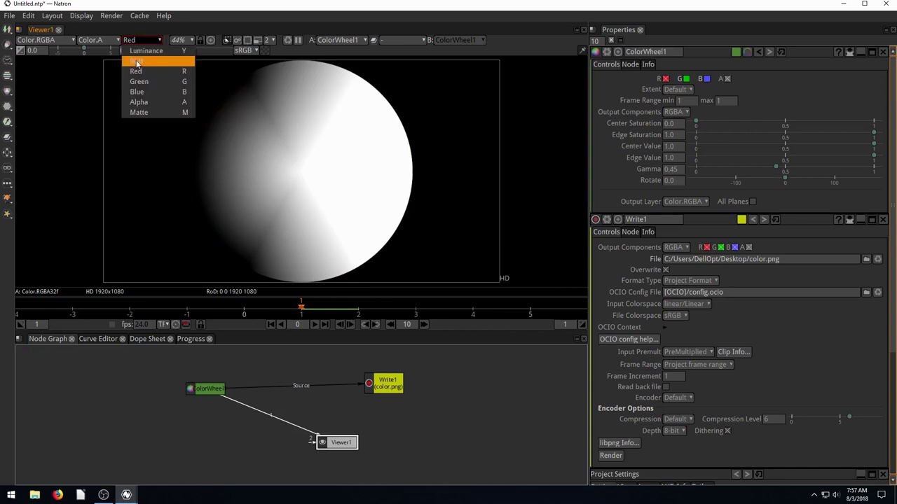
click(137, 62)
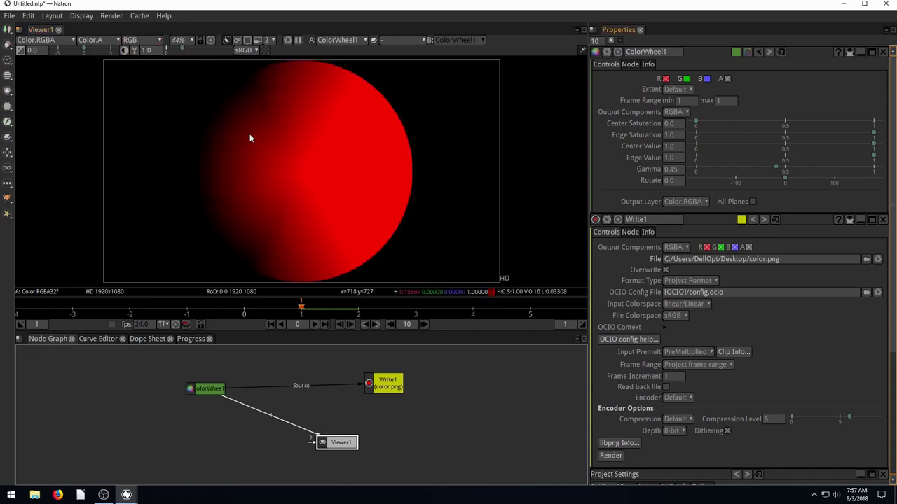
click(145, 44)
click(151, 62)
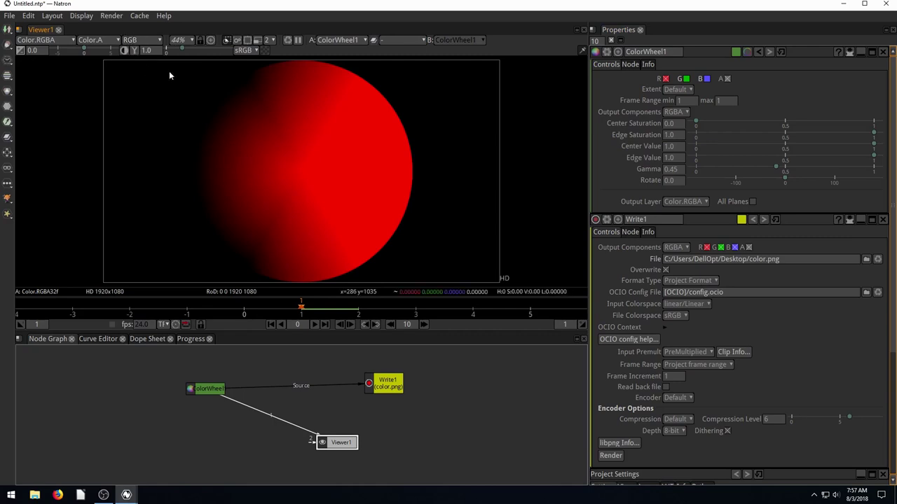
click(706, 78)
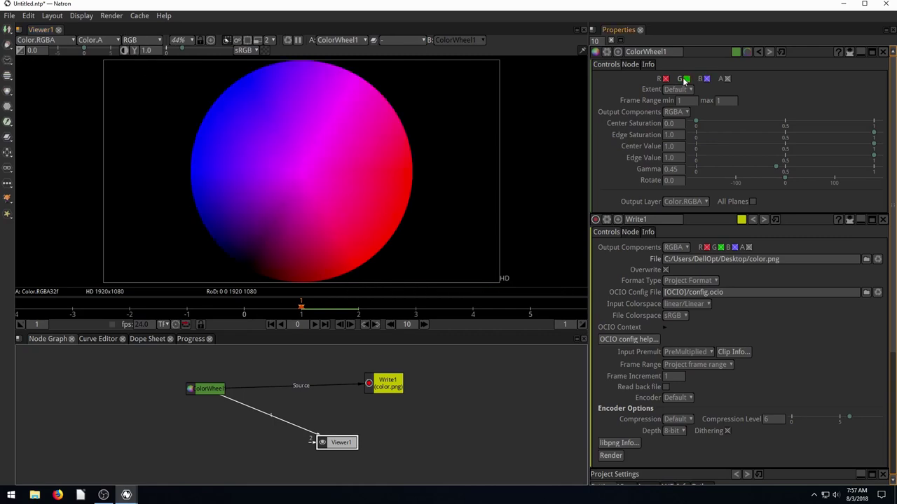
click(685, 80)
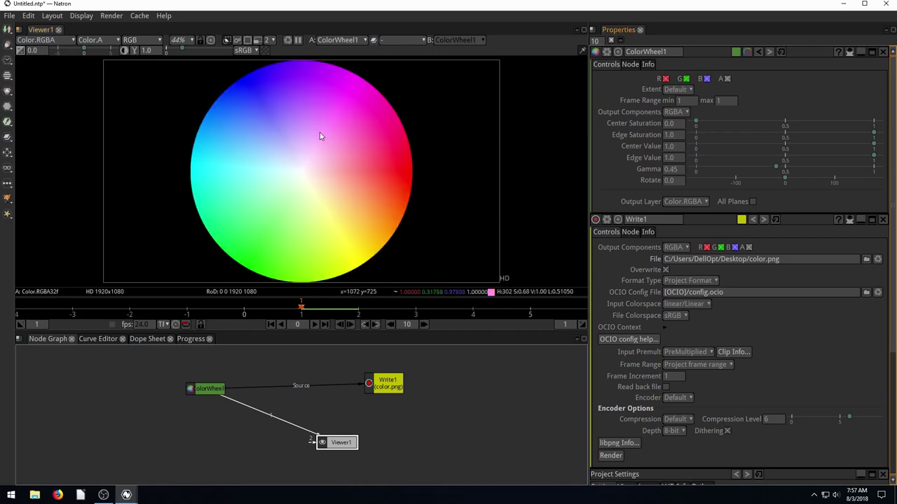
Show only the Red channel in the viewer, select Write1, and render color.png.
click(155, 42)
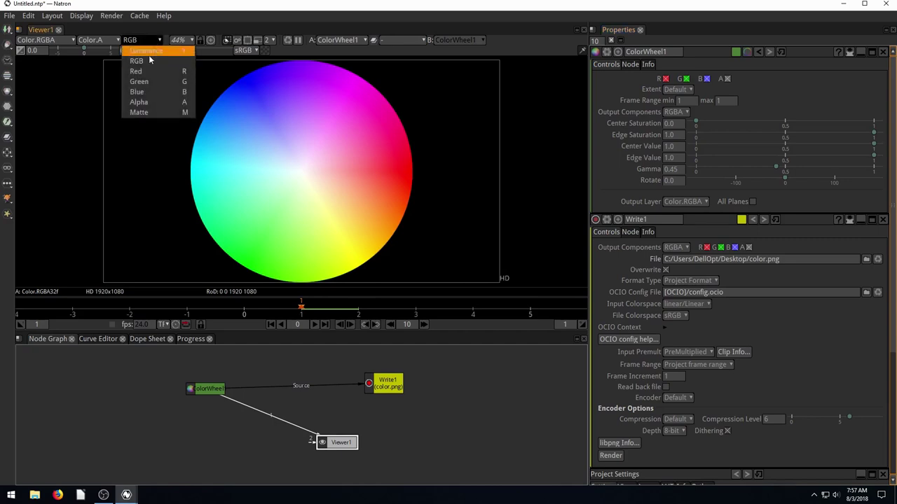
click(143, 71)
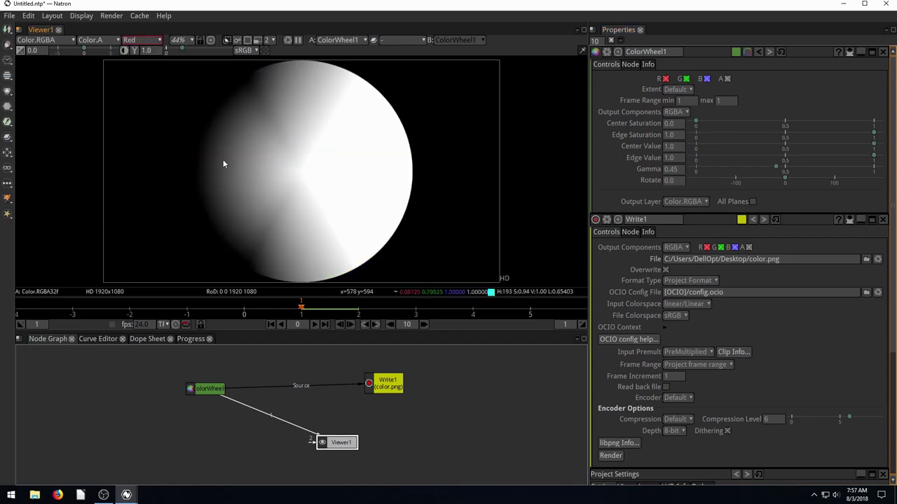
drag(342, 442, 394, 443)
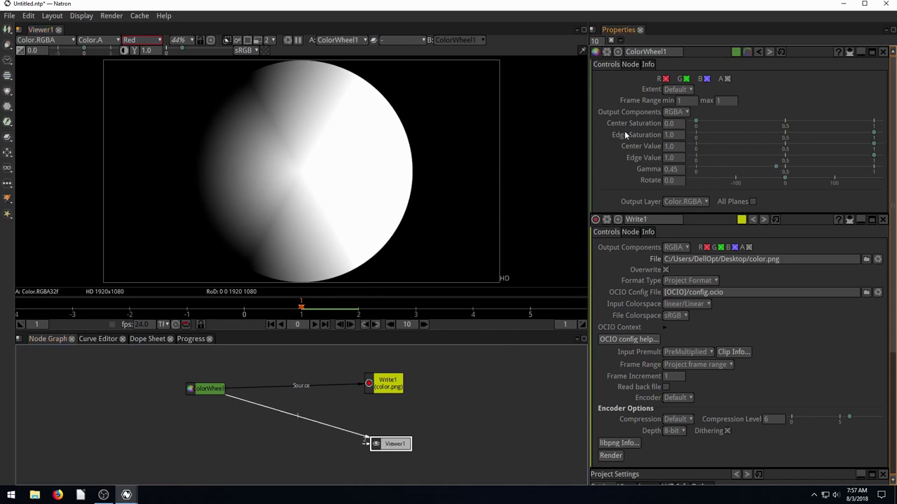
click(382, 389)
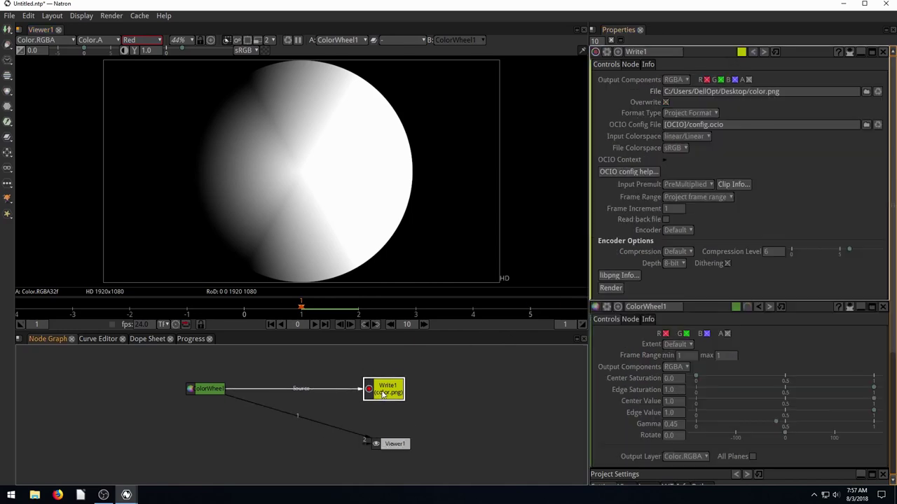
click(608, 289)
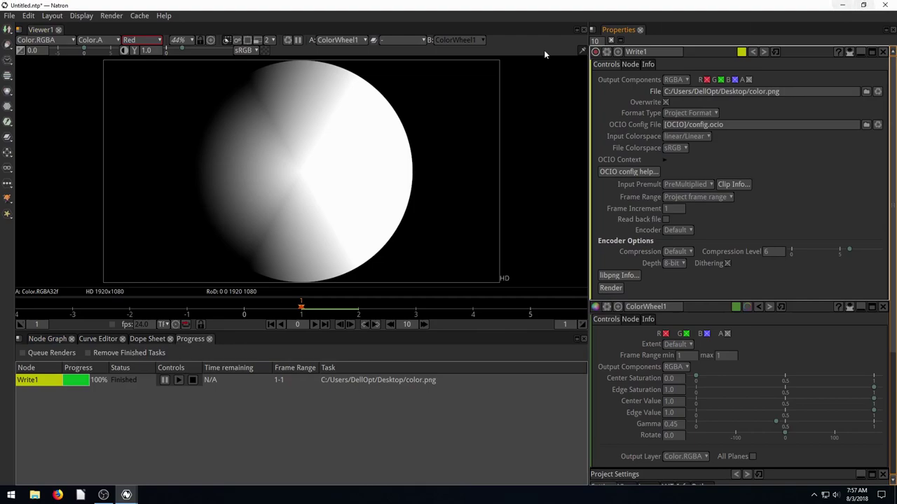
Minimize Natron to check color.png on the desktop, then restore Natron's node graph.
click(883, 5)
drag(168, 230, 238, 231)
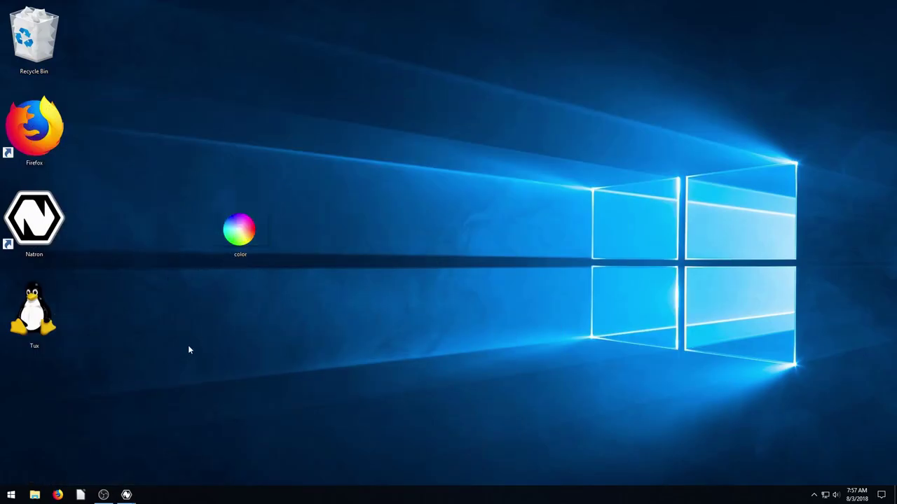
mouse_move(126, 494)
click(165, 464)
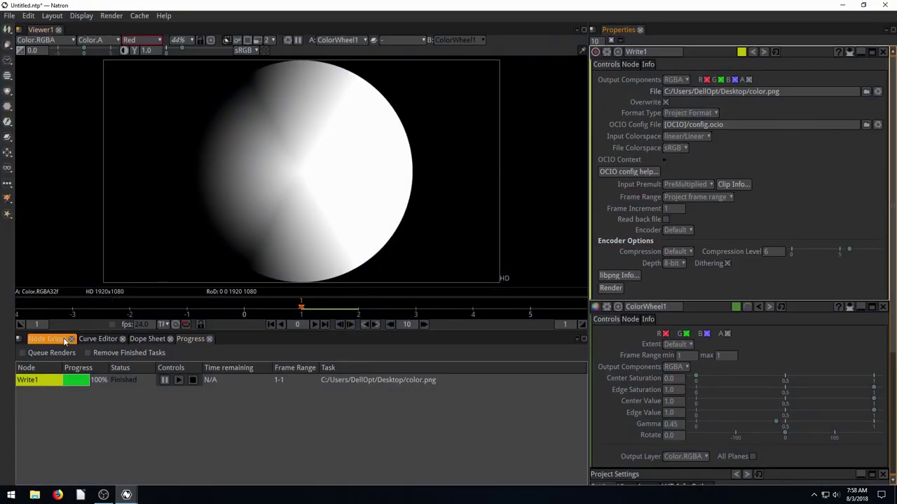
click(47, 338)
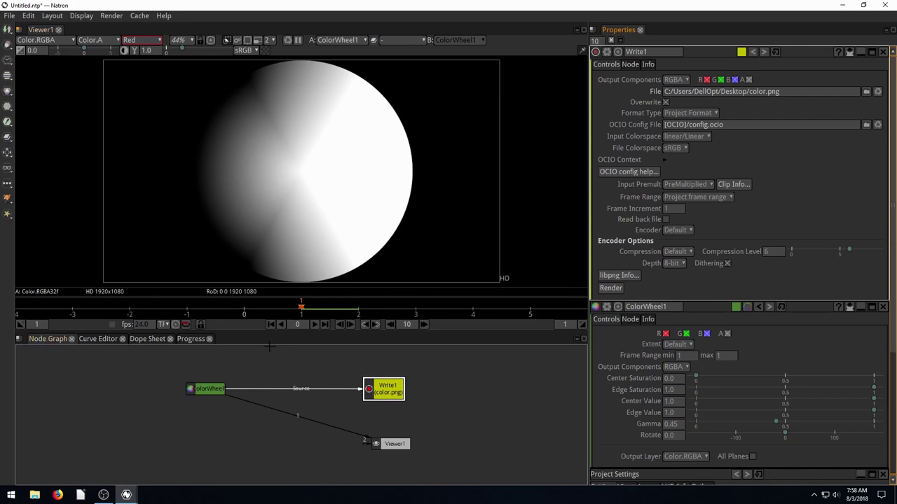
Nudge Write1 slightly right and switch the viewer back to all RGB channels.
drag(389, 387, 398, 387)
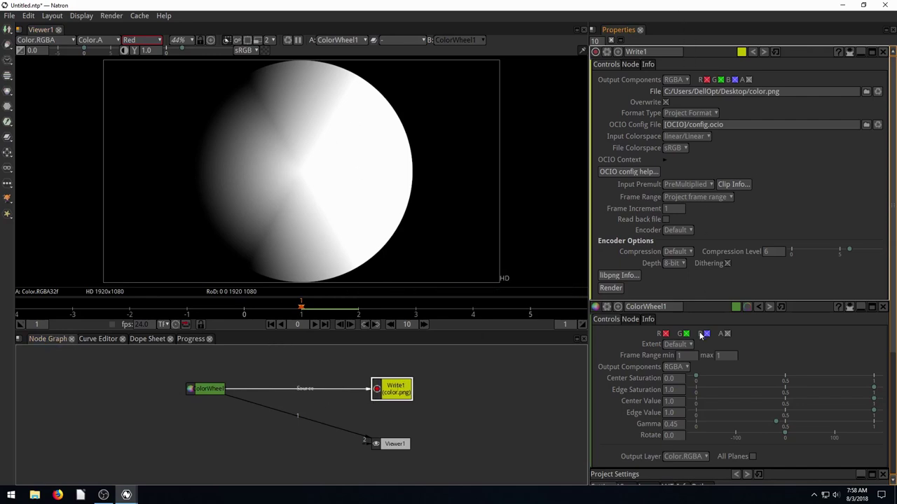
click(147, 41)
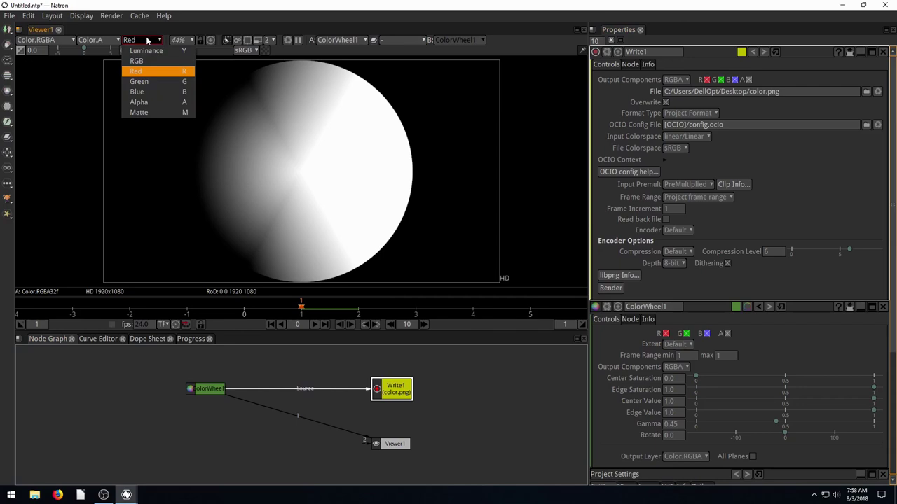
click(135, 61)
scroll(303, 163, down, 10)
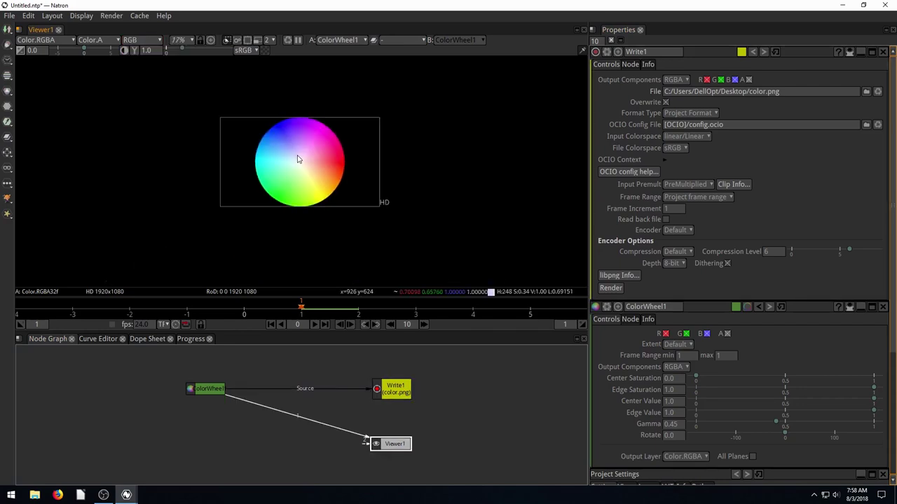
scroll(297, 159, down, 3)
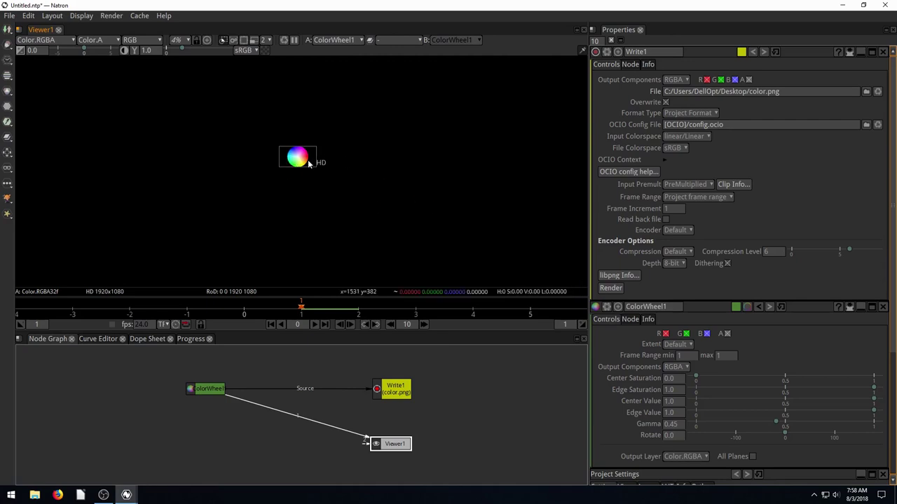
Try the viewer at 100% zoom, then zoom it out to 10%.
scroll(307, 160, up, 12)
scroll(303, 158, down, 1)
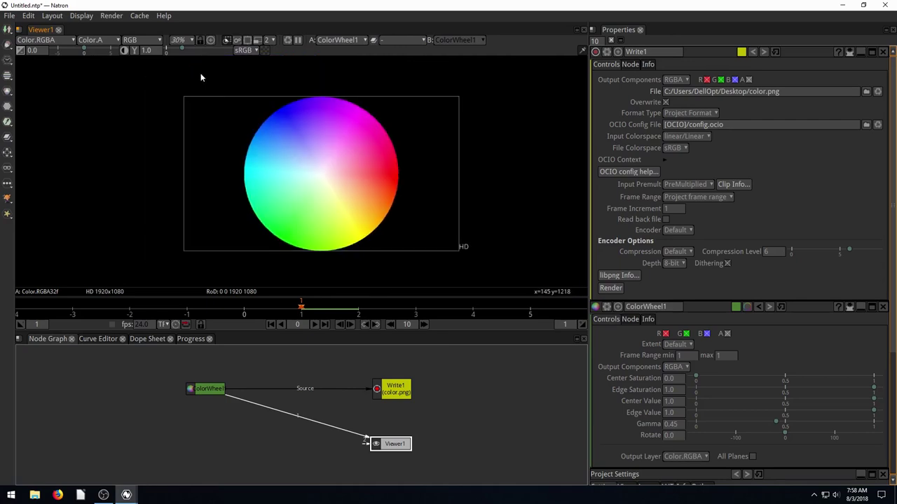
click(179, 40)
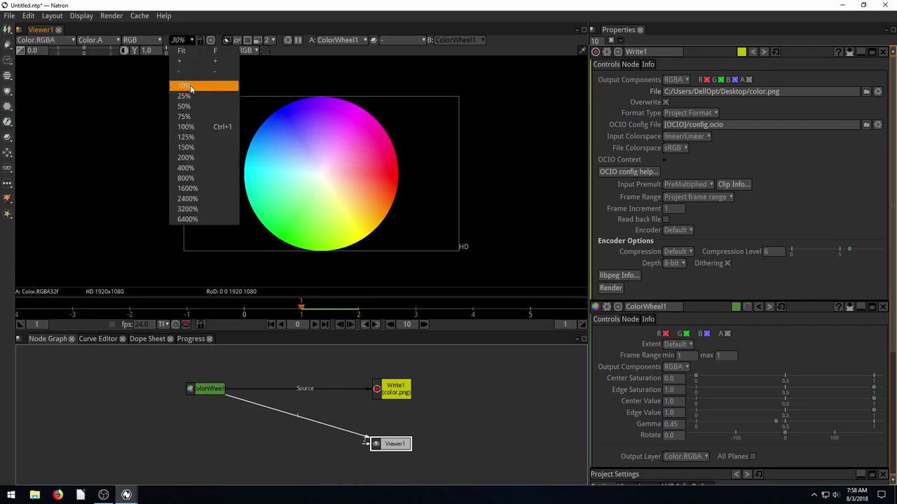
click(186, 127)
click(180, 39)
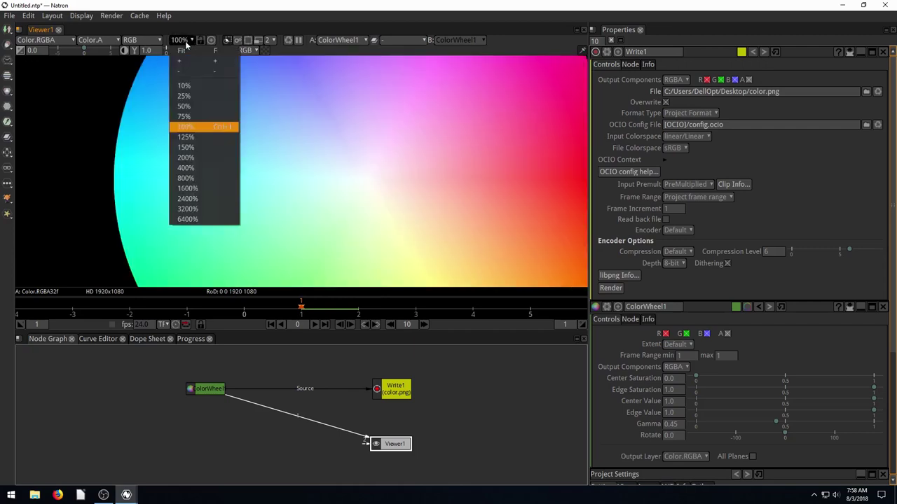
click(185, 85)
scroll(273, 155, up, 7)
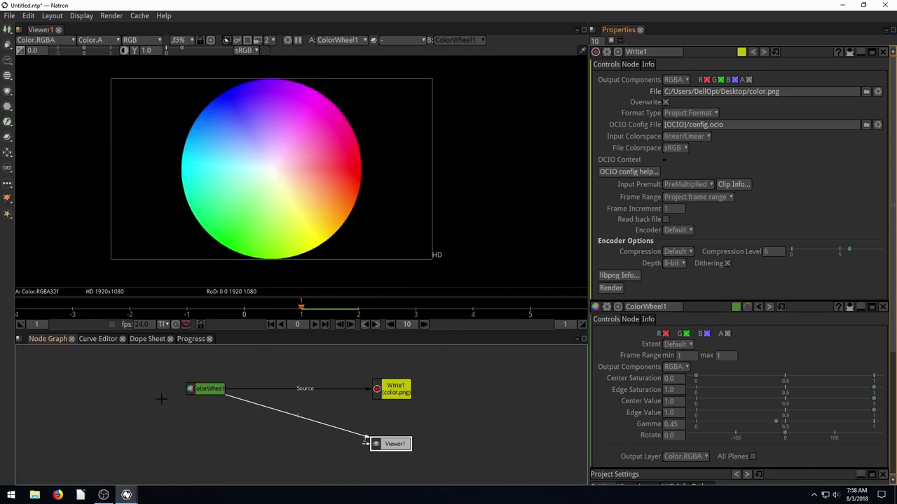
Select ColorWheel1 so its settings open in the properties panel.
click(202, 389)
scroll(688, 240, down, 3)
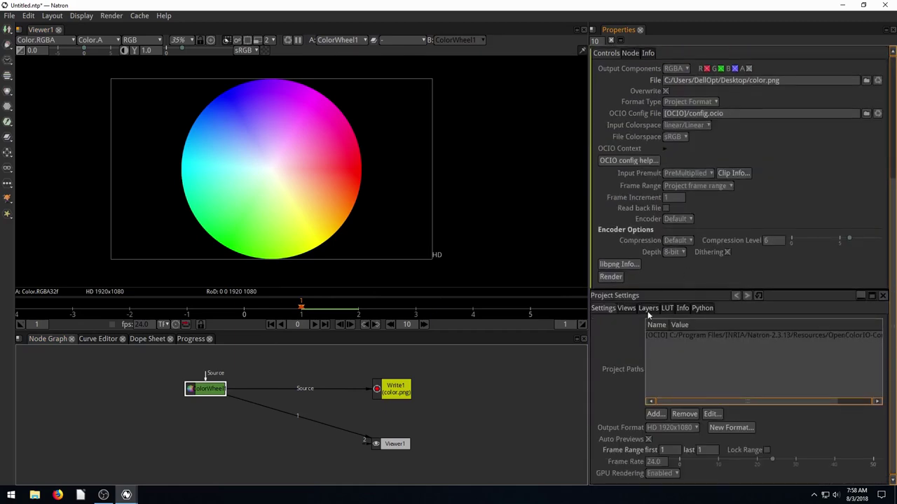
scroll(678, 367, up, 3)
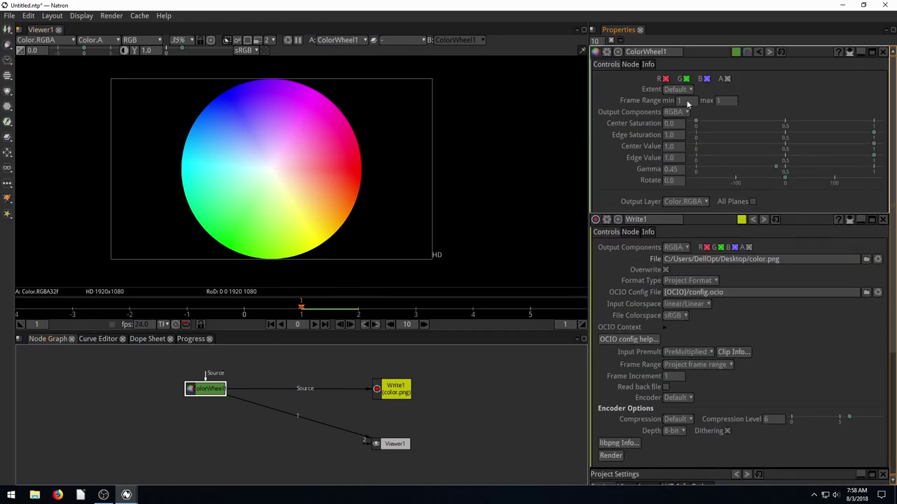
Toggle the colour wheel's red and green output channels off and back on.
click(666, 79)
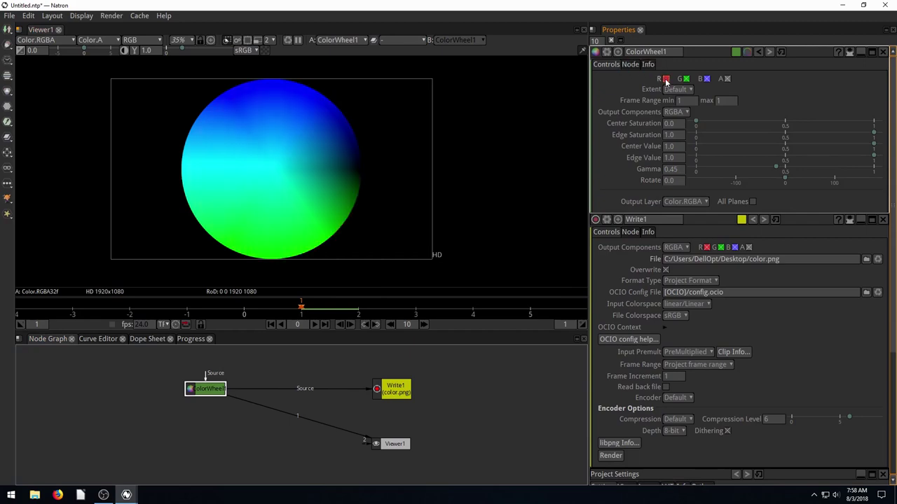
click(666, 80)
click(686, 80)
click(686, 80)
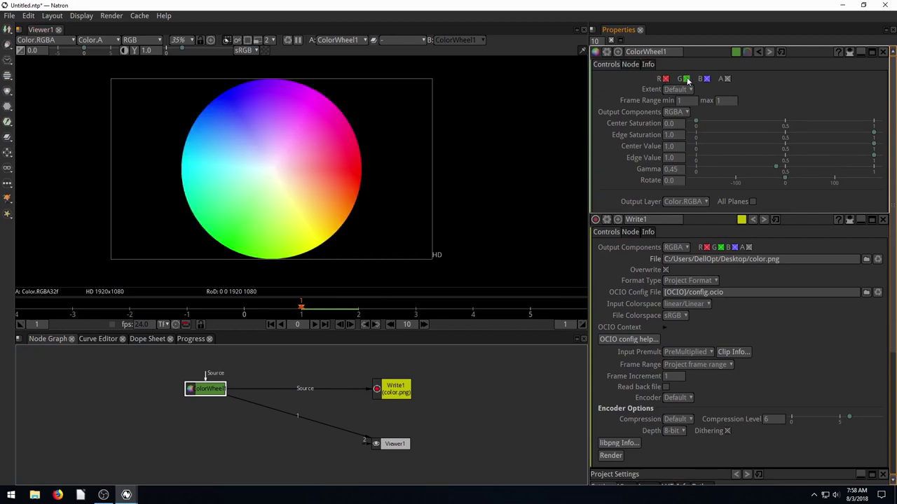
View only the green channel in the viewer, then return to RGB.
click(137, 40)
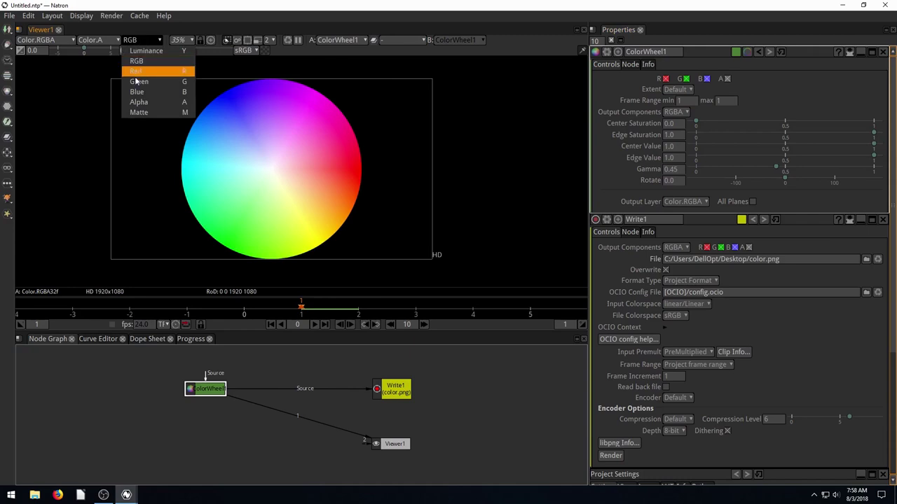
click(140, 72)
click(140, 40)
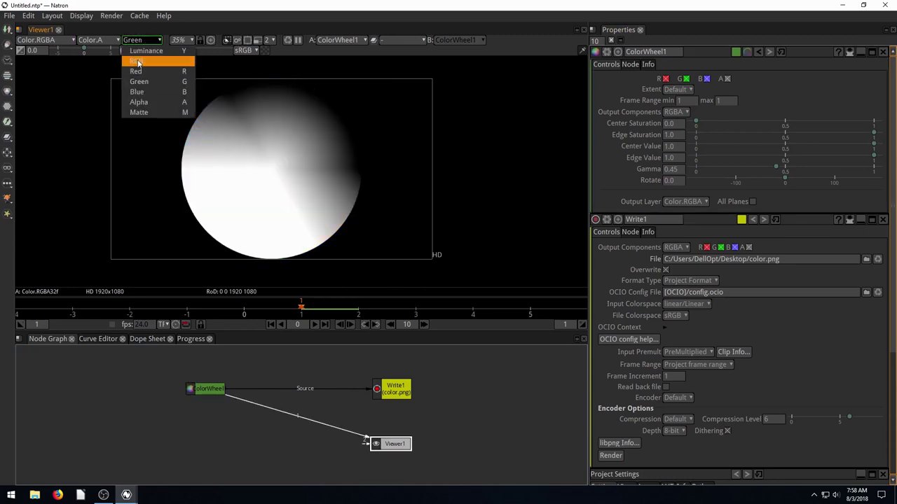
click(138, 61)
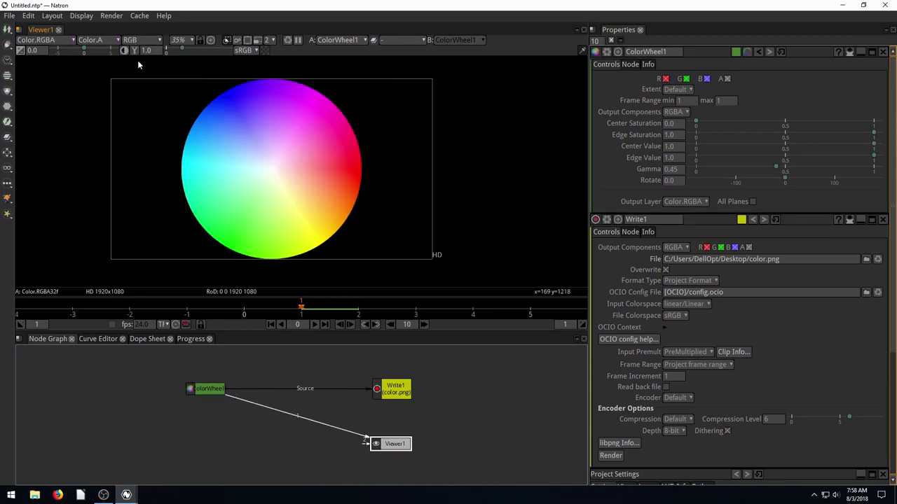
Set the viewer gain to 0.0879 and the gamma to 0.9146.
drag(84, 52, 101, 52)
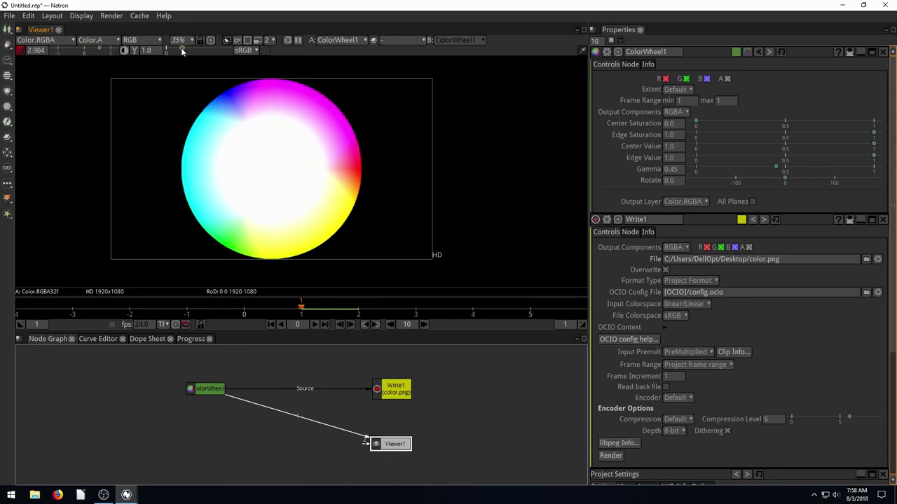
drag(182, 51, 149, 49)
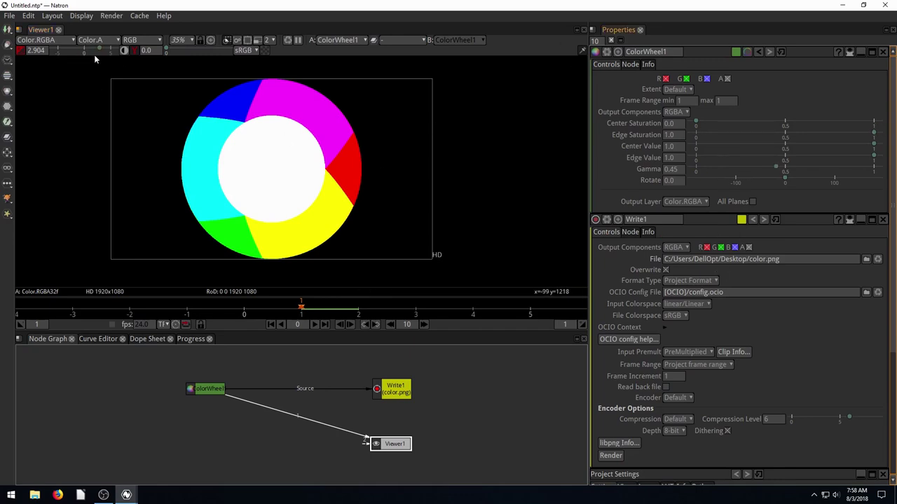
drag(98, 50, 85, 51)
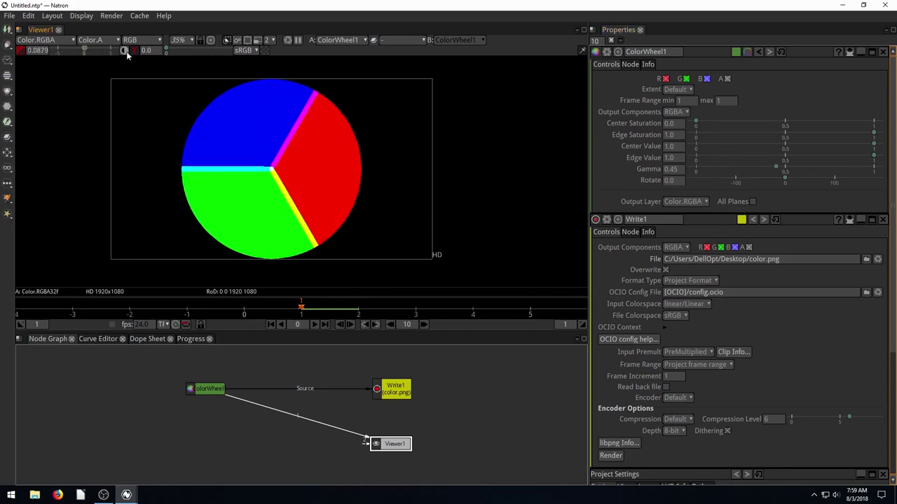
mouse_move(166, 52)
mouse_down()
mouse_move(198, 48)
mouse_move(175, 53)
mouse_up()
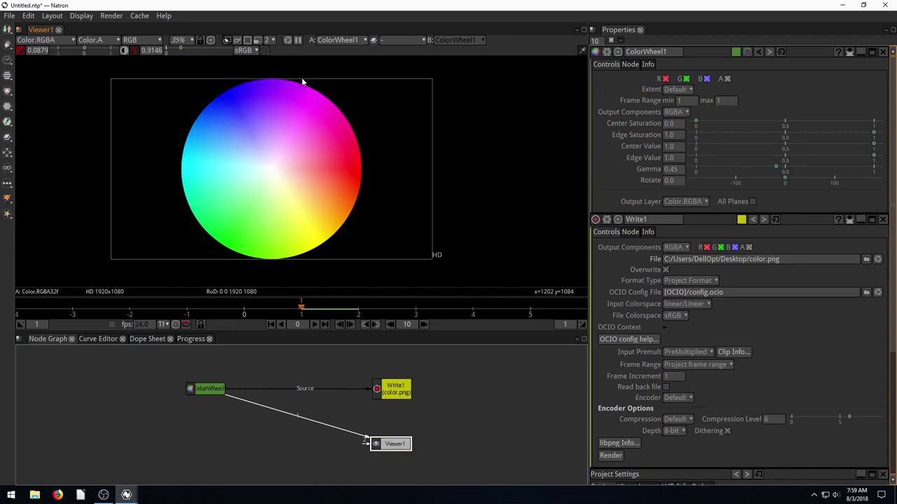
Turn on the viewer checkerboard and browse the Image and Transform node menus.
click(265, 50)
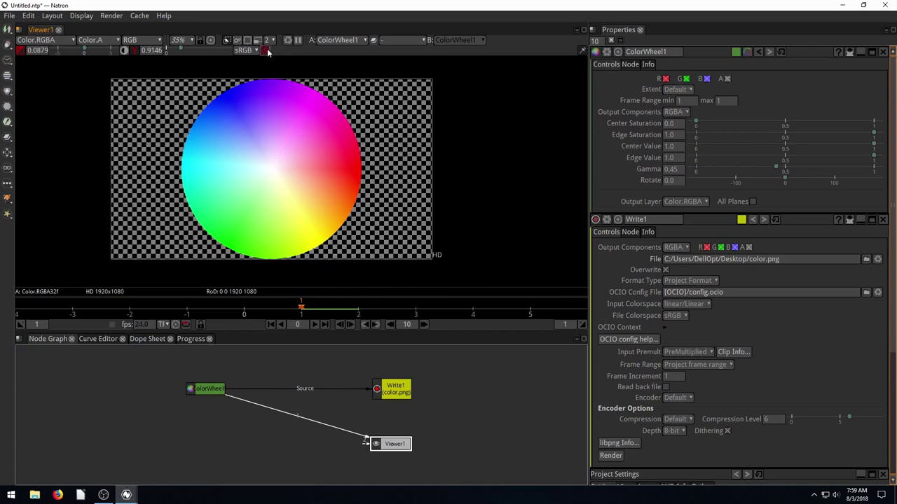
click(265, 50)
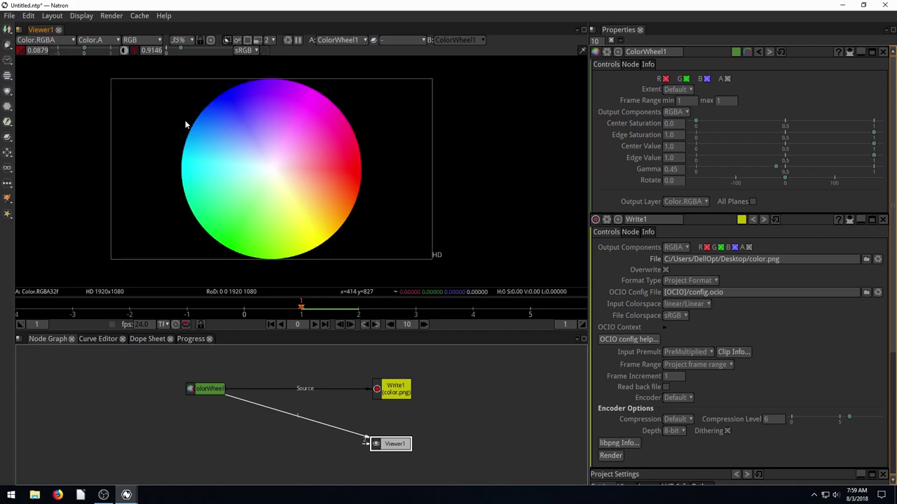
click(265, 51)
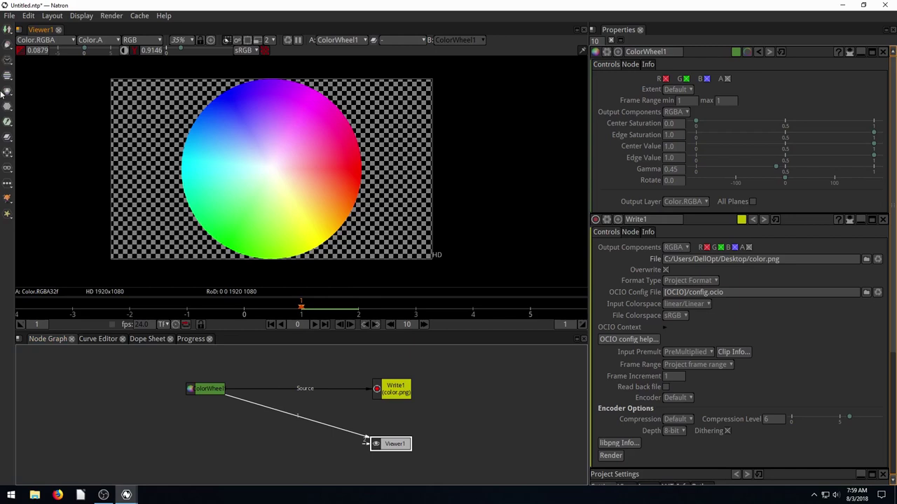
click(11, 32)
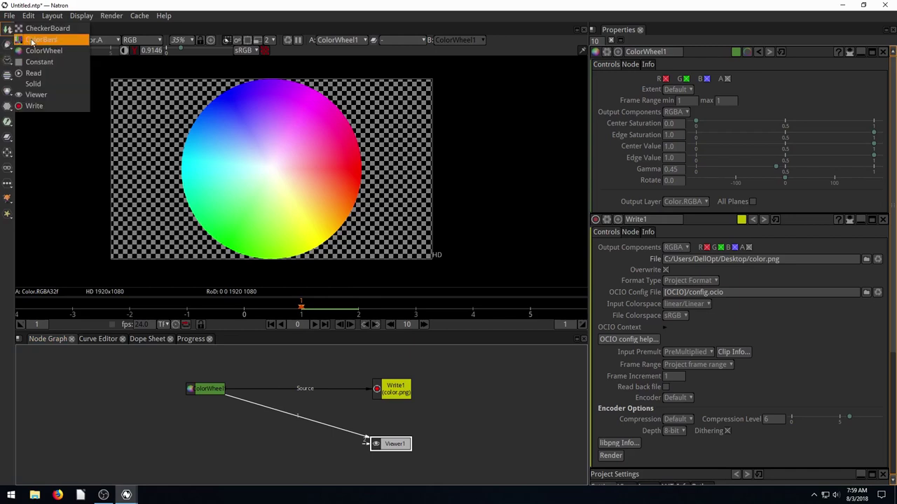
click(7, 30)
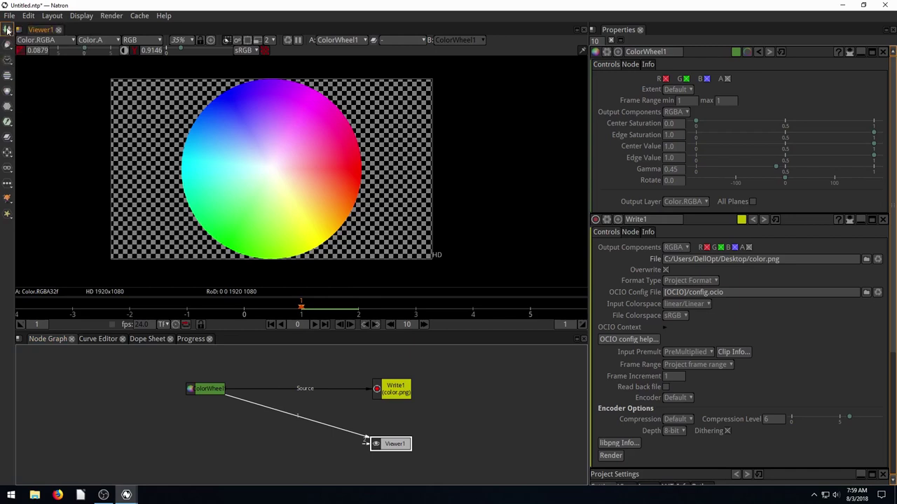
click(7, 30)
click(7, 30)
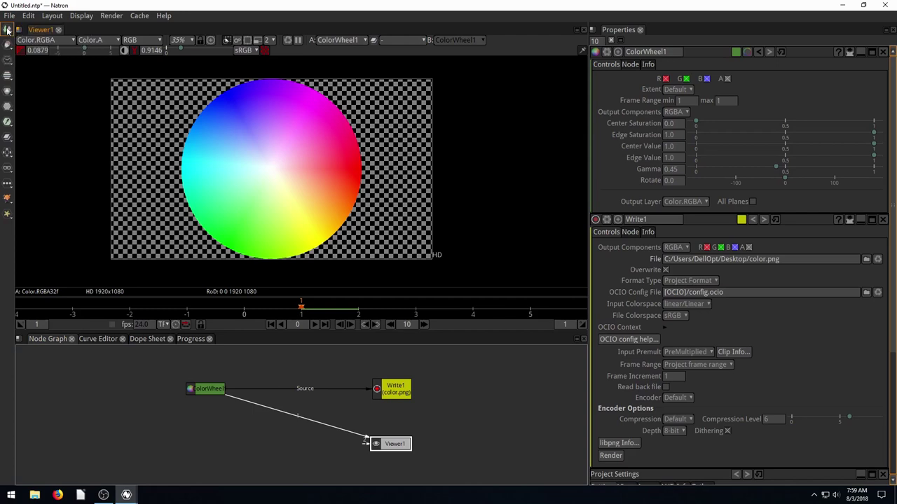
click(8, 152)
click(6, 155)
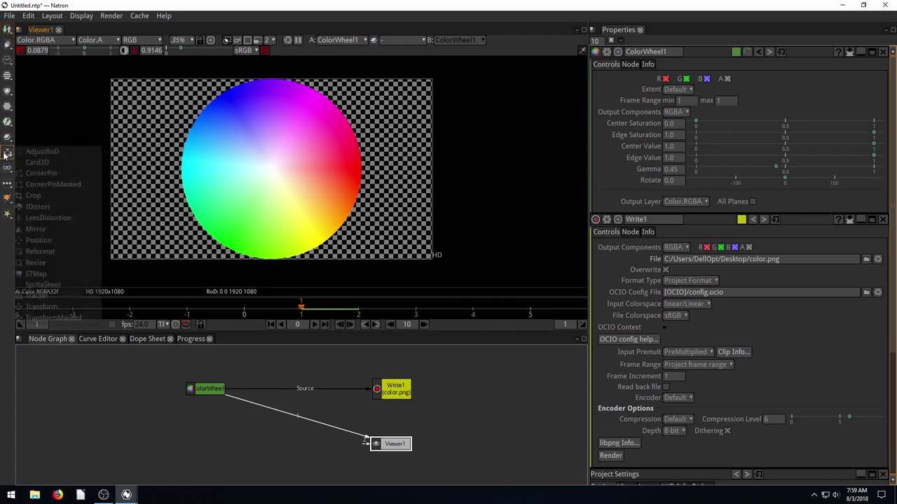
Add a Merge node and move Merge1 to the left side of the graph.
click(10, 139)
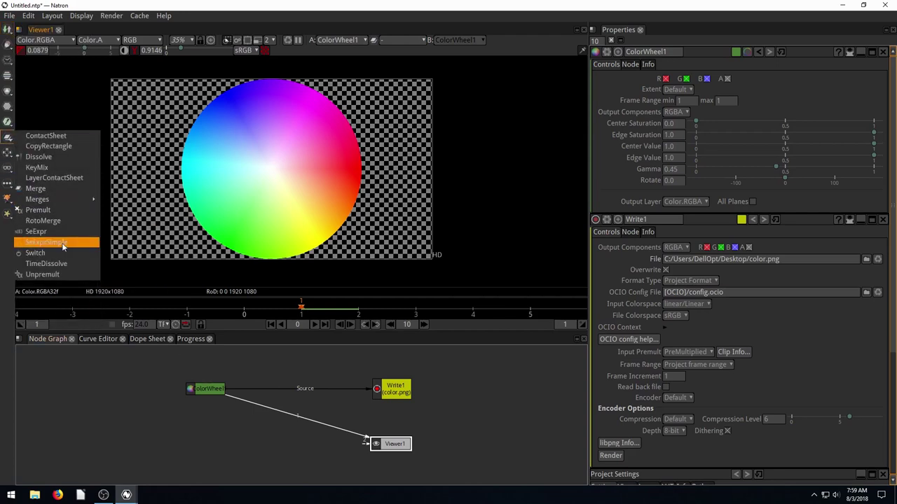
click(37, 189)
drag(433, 413, 192, 449)
click(274, 449)
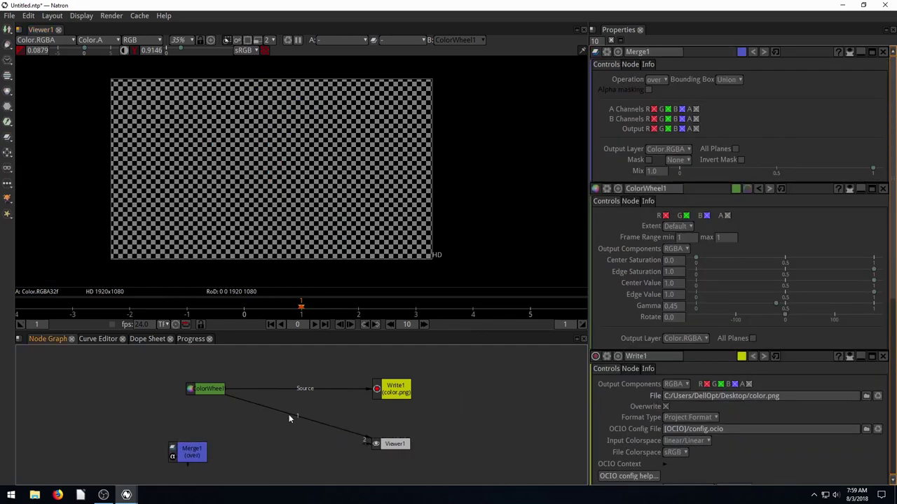
Disconnect ColorWheel1 from the viewer and connect it to Merge1's A input.
drag(289, 414, 277, 414)
drag(203, 390, 159, 375)
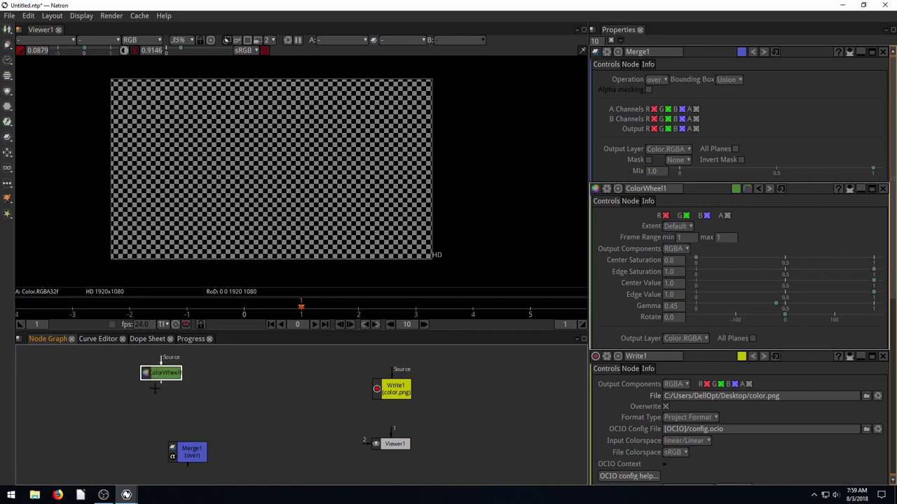
drag(190, 443, 161, 373)
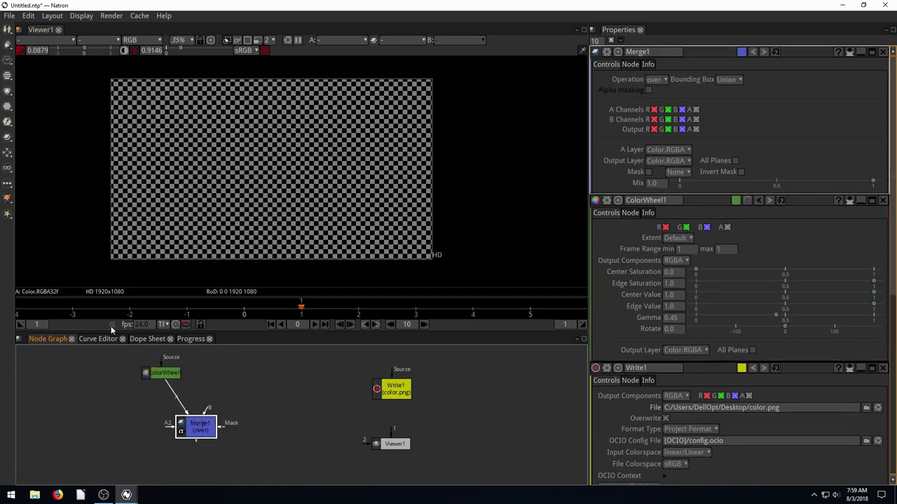
click(7, 31)
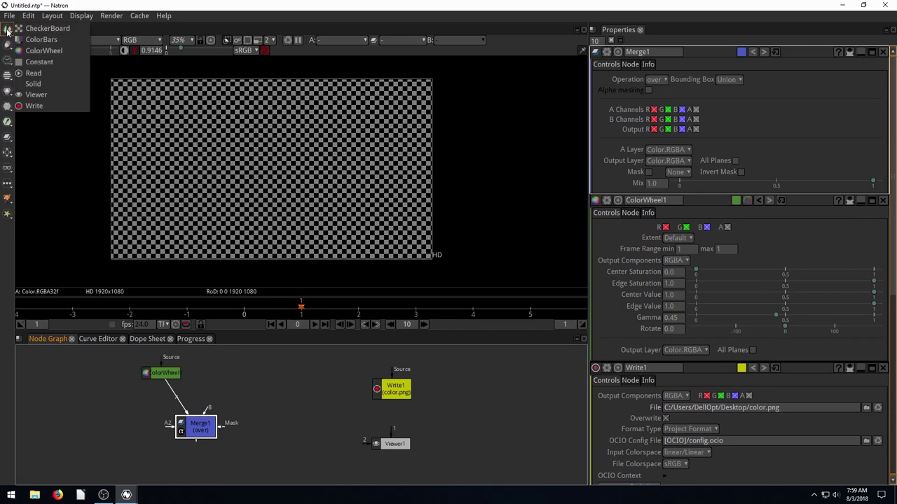
Add ColorBars1 above Merge1's B input and turn off the checkerboard background.
click(41, 39)
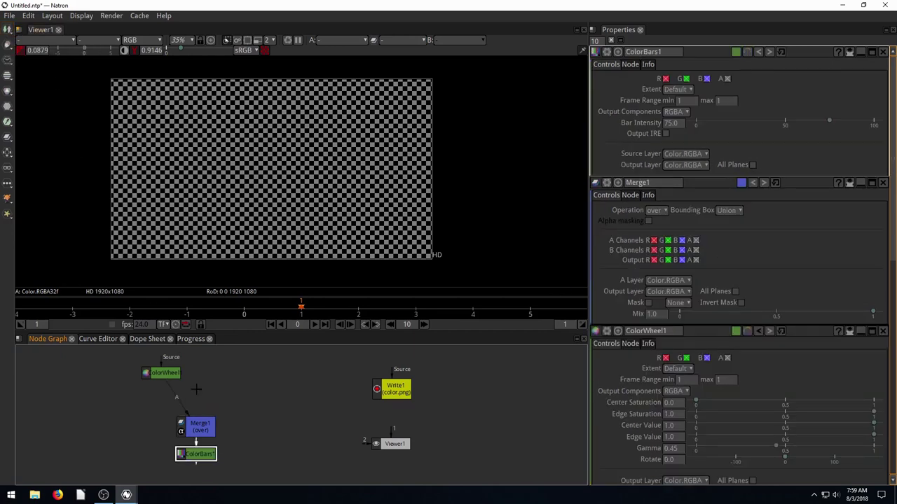
drag(196, 455, 261, 434)
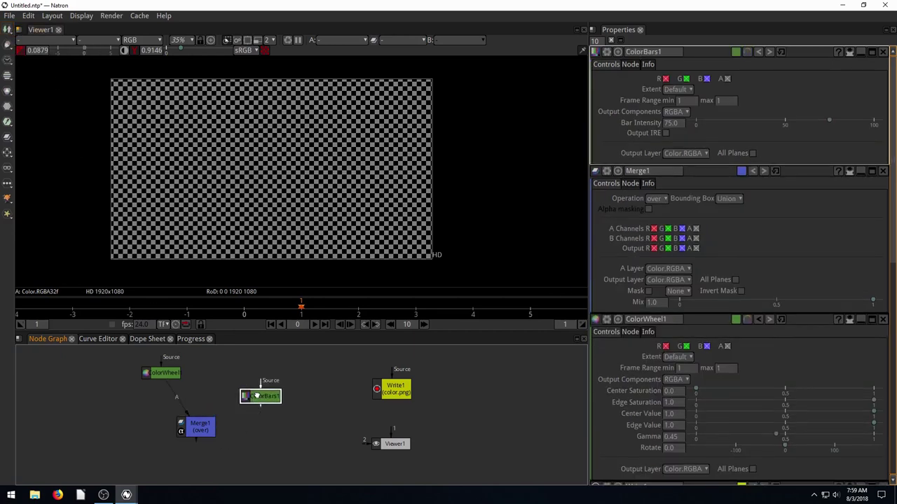
drag(257, 396, 201, 425)
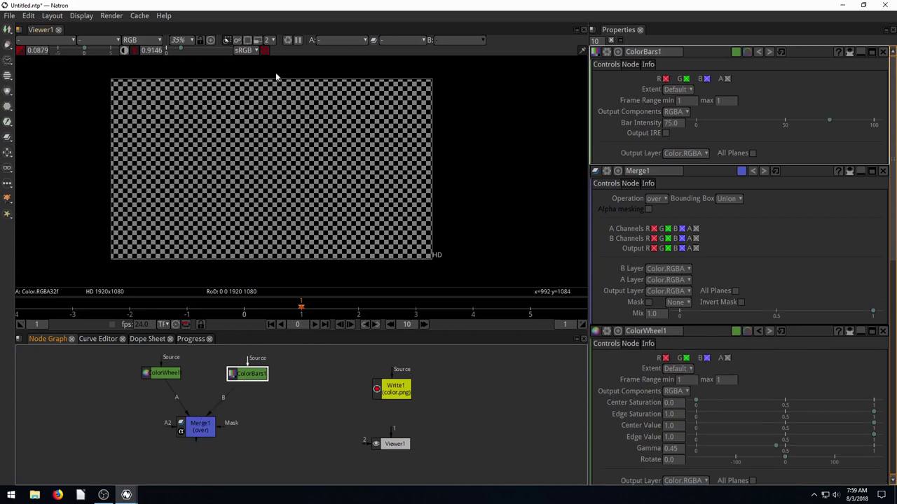
click(265, 51)
click(265, 51)
click(264, 51)
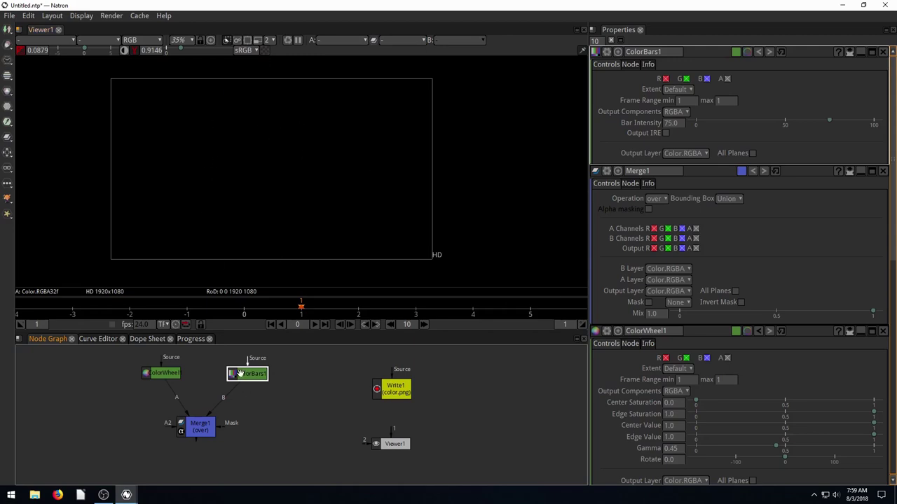
Connect Merge1's output to the viewer and tidy the ColorBars1 and ColorWheel1 positions.
drag(240, 374, 236, 373)
drag(197, 440, 384, 446)
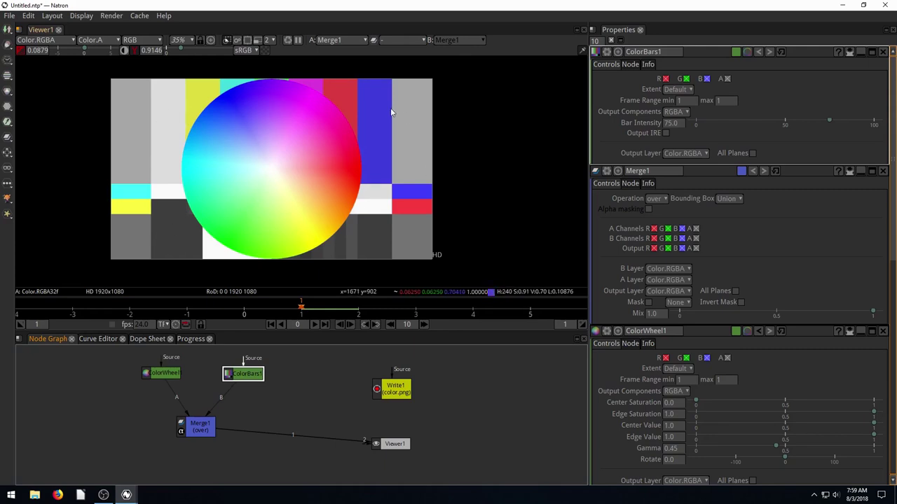
drag(233, 372, 249, 370)
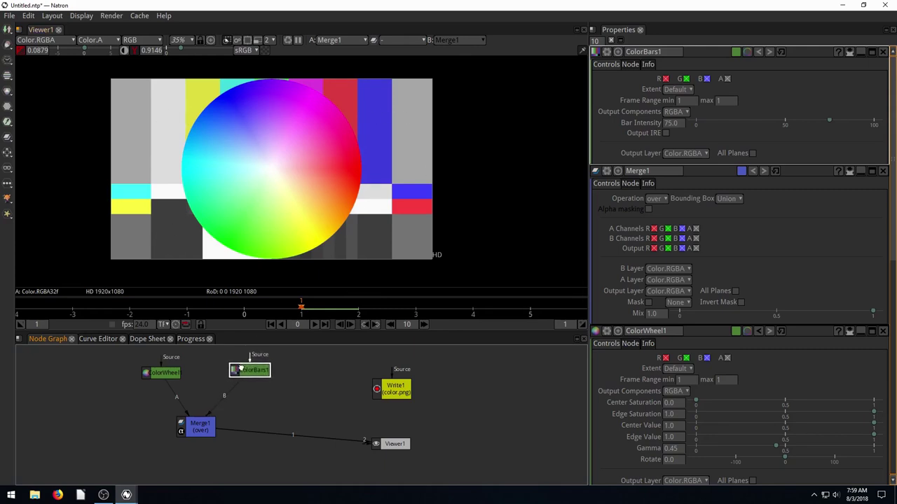
drag(165, 372, 166, 370)
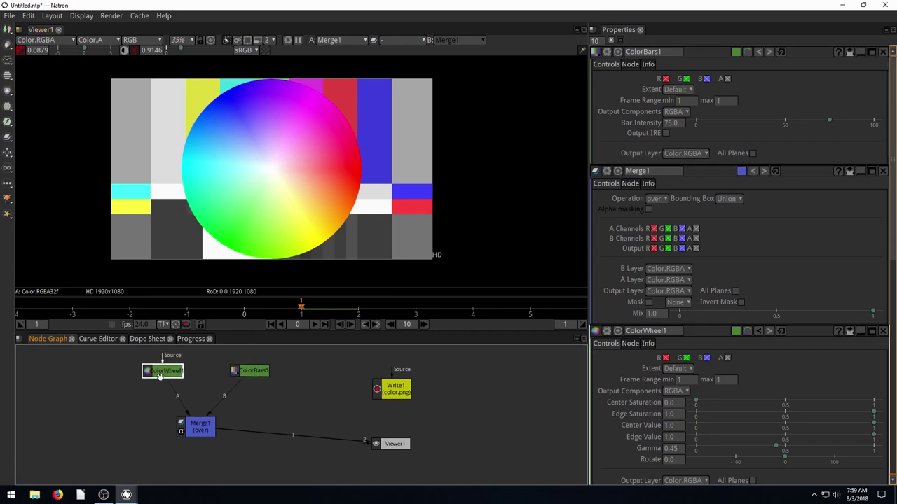
Replace ColorWheel1 with a Radial node wired into Merge1's A input.
key(Delete)
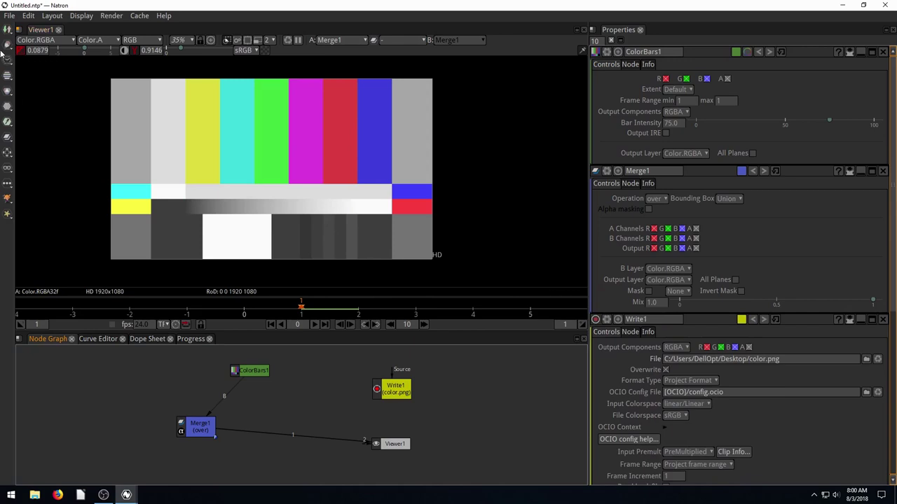
click(7, 59)
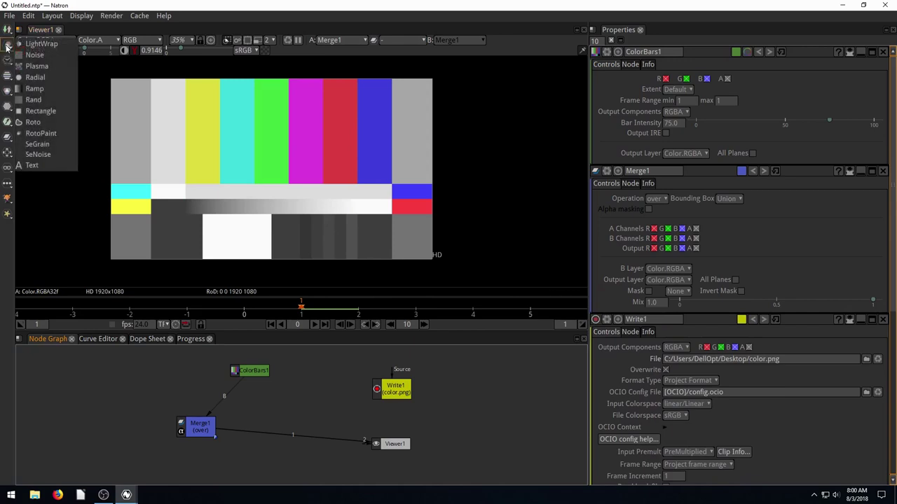
click(37, 77)
drag(316, 420, 156, 376)
click(250, 372)
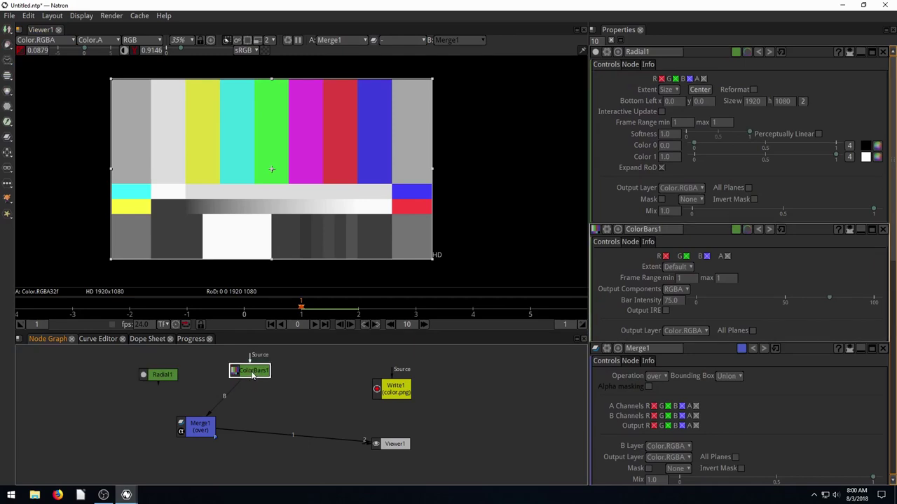
drag(226, 395, 198, 426)
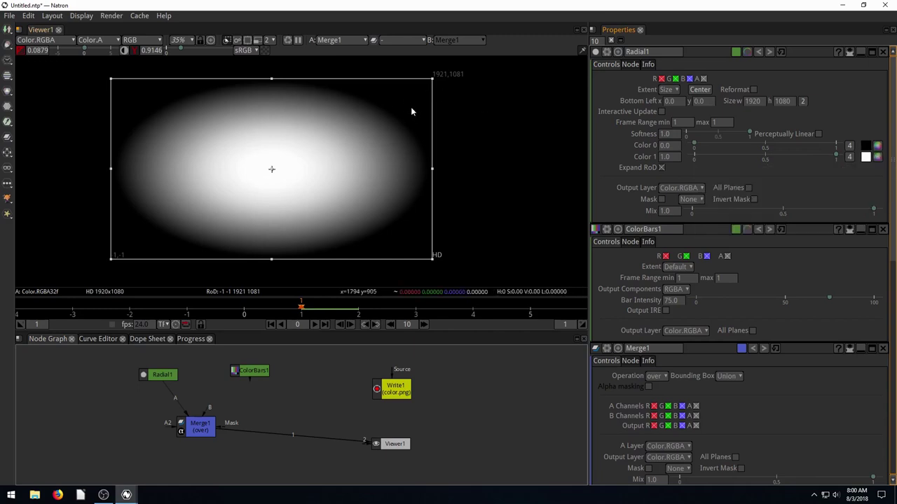
Set Radial1's Color 0 to 1.0, leaving the checkerboard off.
click(265, 51)
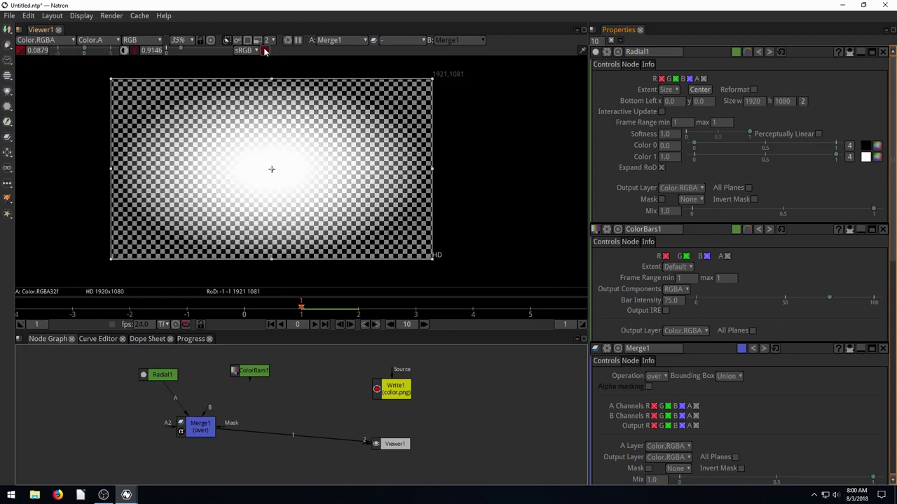
click(264, 51)
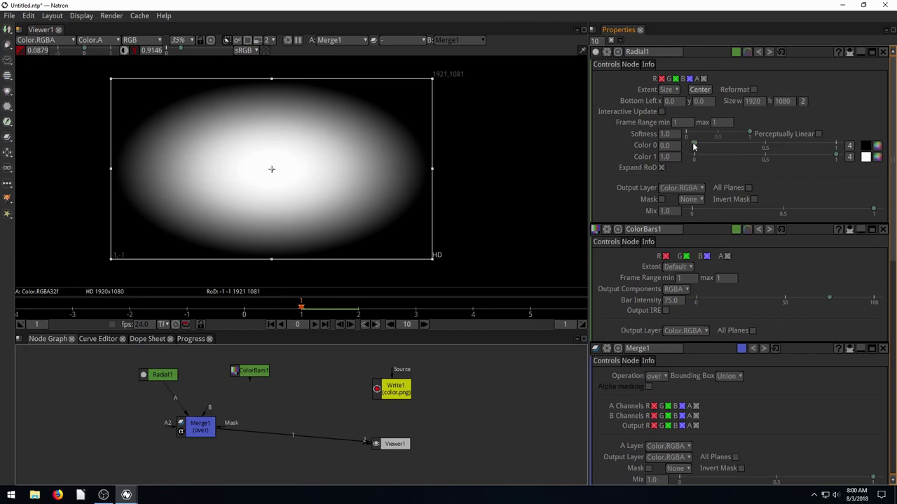
drag(693, 146, 837, 144)
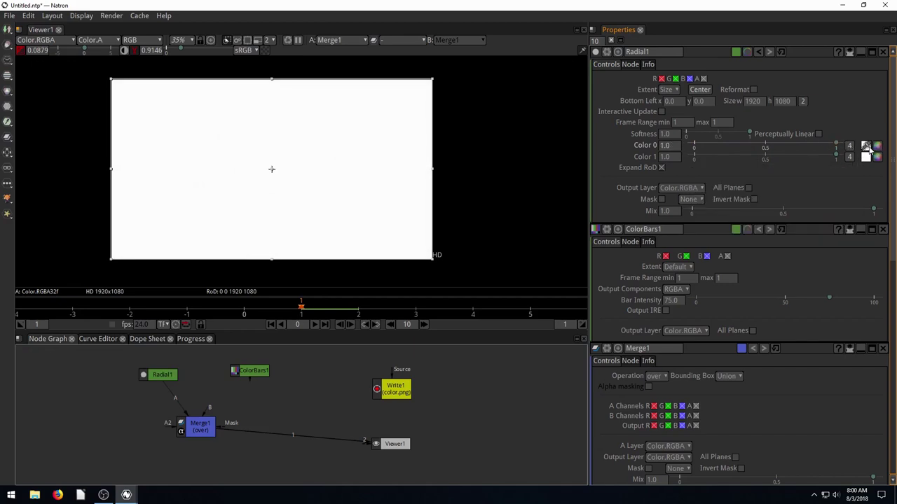
Pick a bright green for Radial1's Color 0 in the colour picker.
click(880, 147)
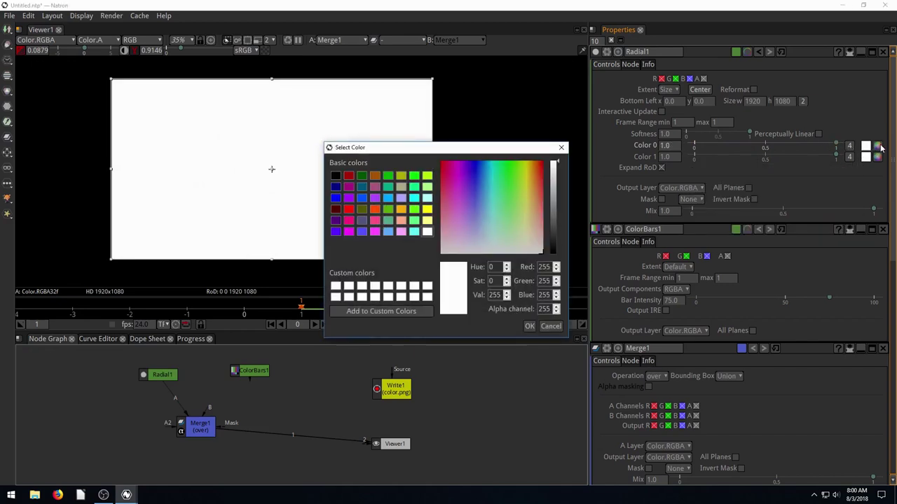
drag(499, 229, 509, 162)
click(529, 327)
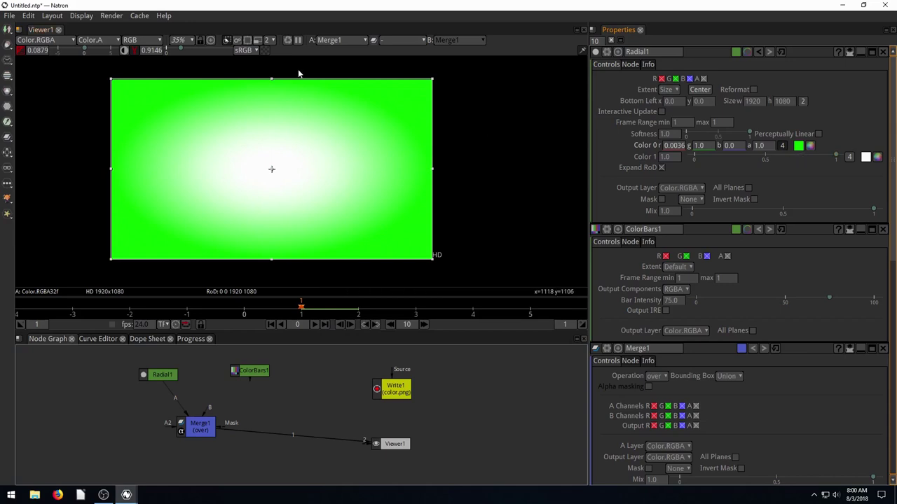
Turn the checkerboard back on and collapse Color 0 to a single 0.0036 value.
click(265, 51)
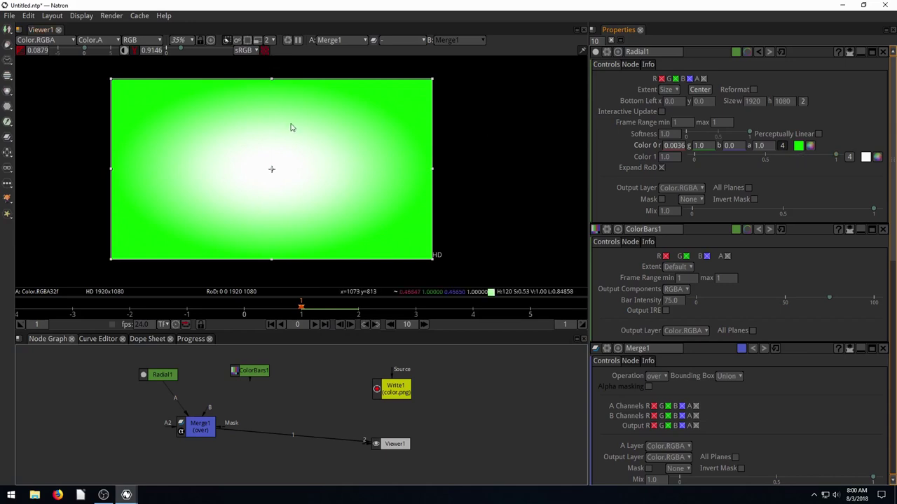
click(264, 51)
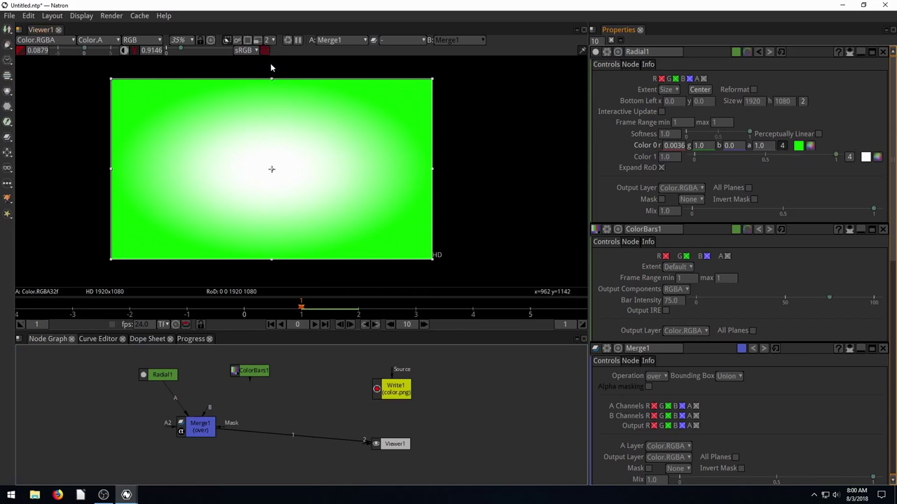
click(264, 51)
click(784, 146)
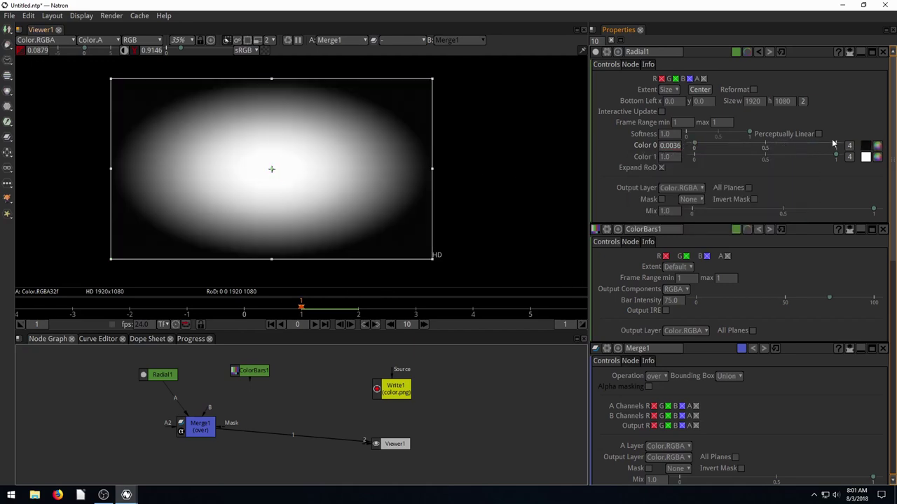
Raise Color 0 to about half brightness and pick a green for it.
drag(697, 147, 766, 147)
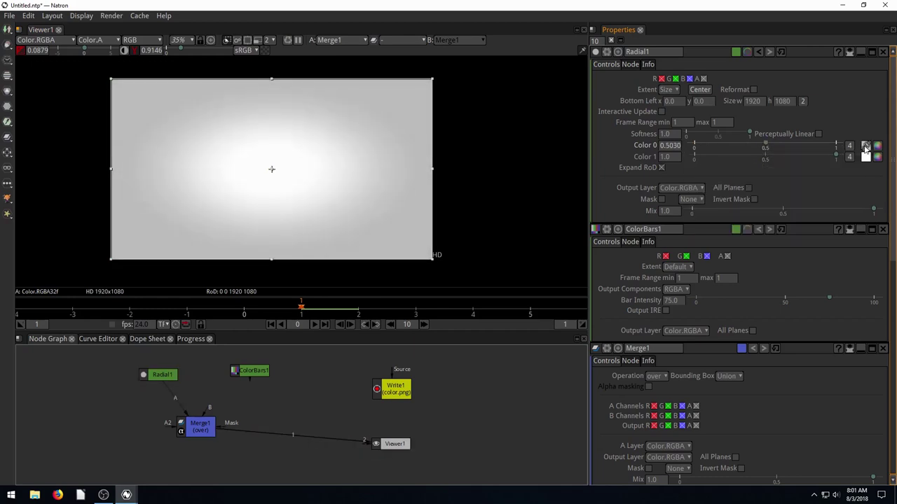
click(866, 147)
drag(520, 165, 510, 165)
click(531, 326)
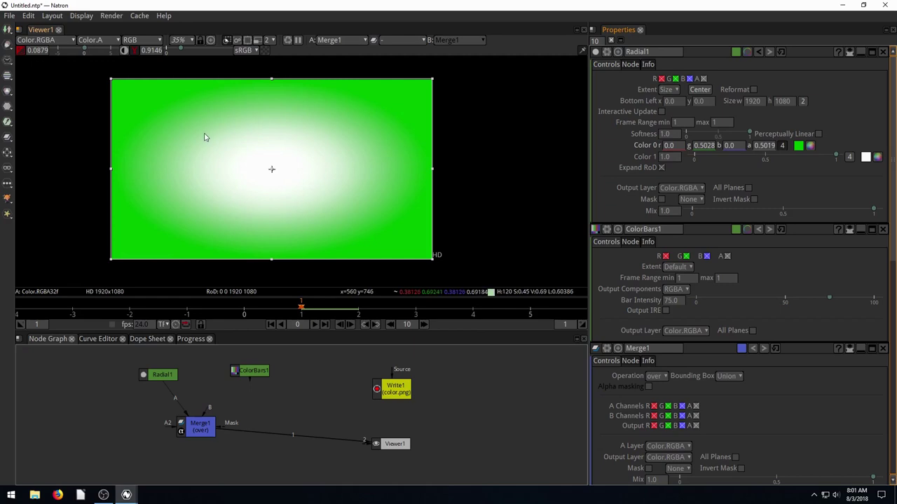
Compare the radial with and without the transparency checkerboard, leaving it hidden.
click(263, 52)
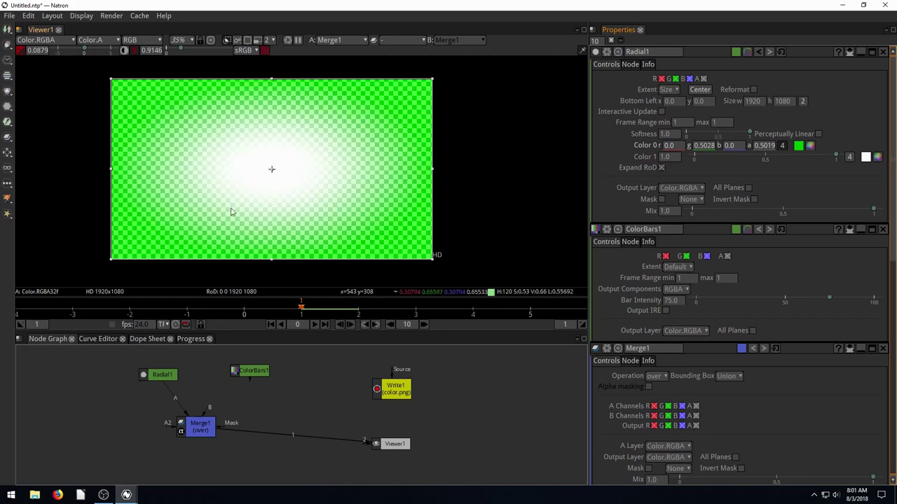
click(264, 51)
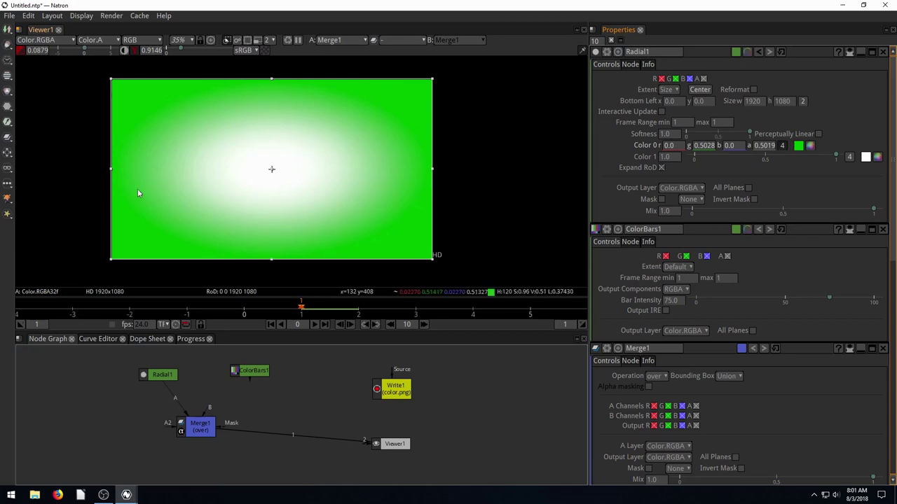
click(262, 50)
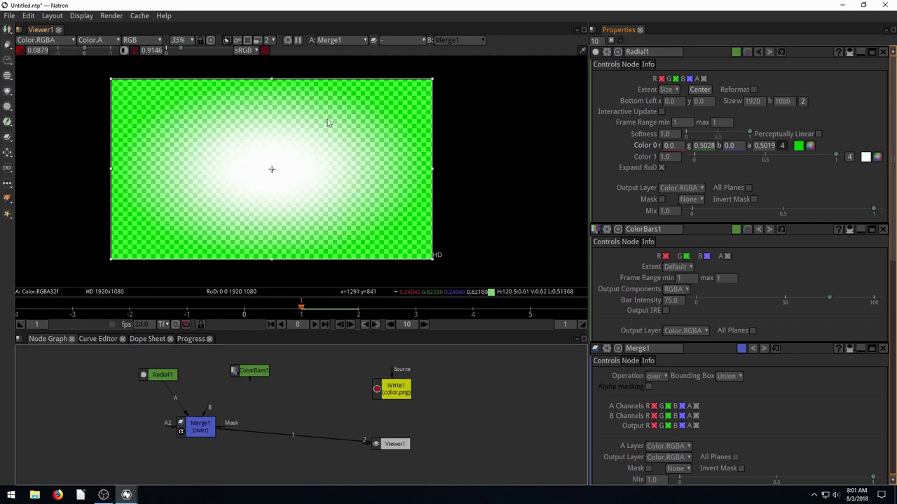
click(264, 51)
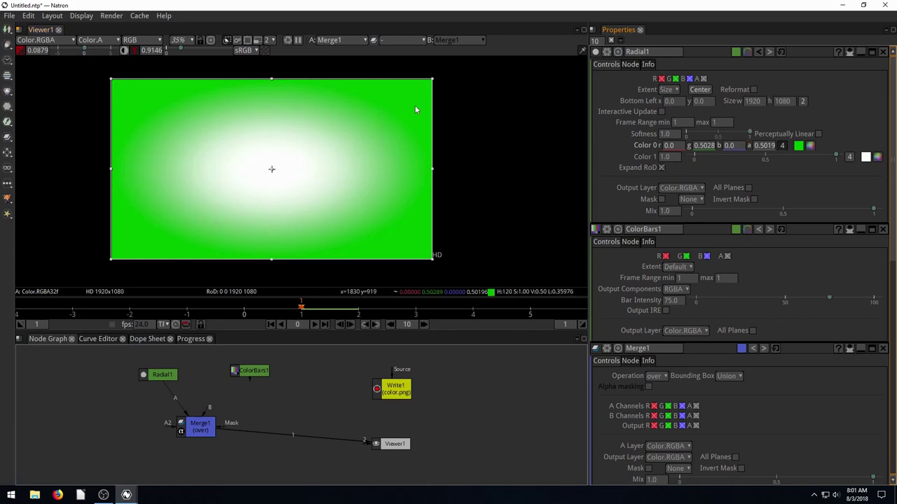
click(248, 375)
Connect ColorBars1 to Merge1's B input and adjust its position.
drag(250, 384, 203, 428)
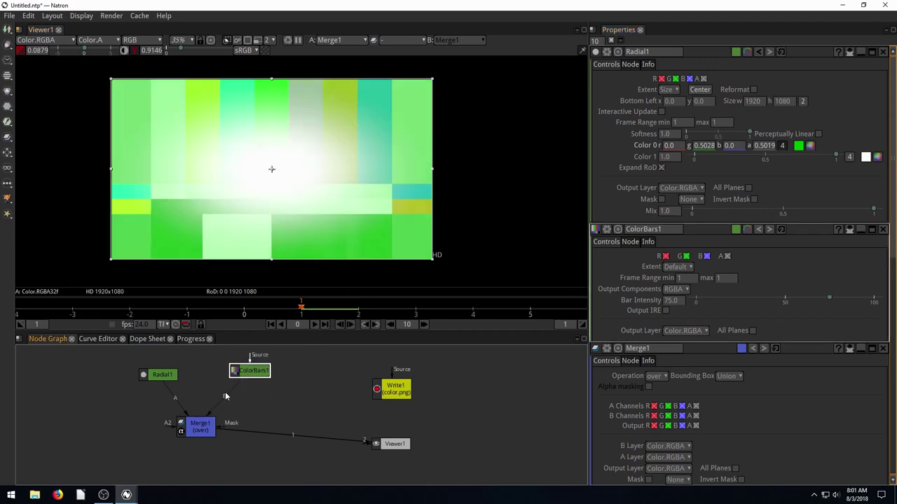
drag(250, 371, 240, 378)
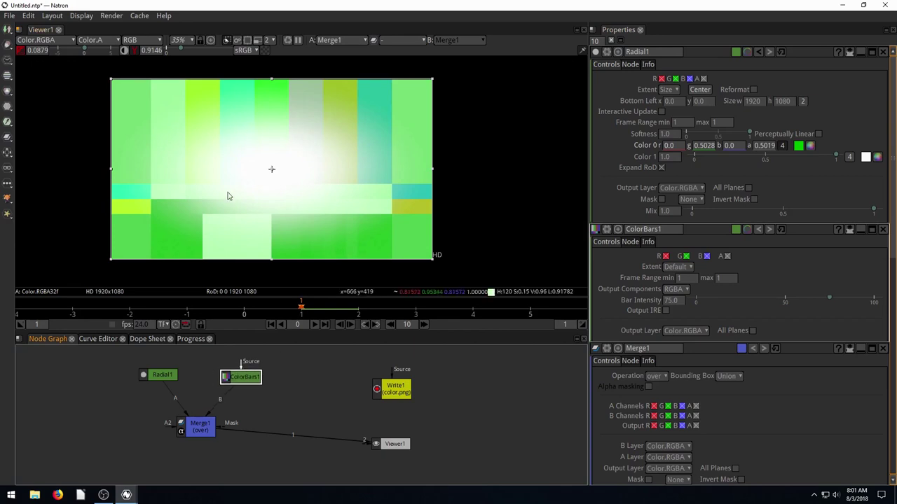
drag(250, 377, 262, 377)
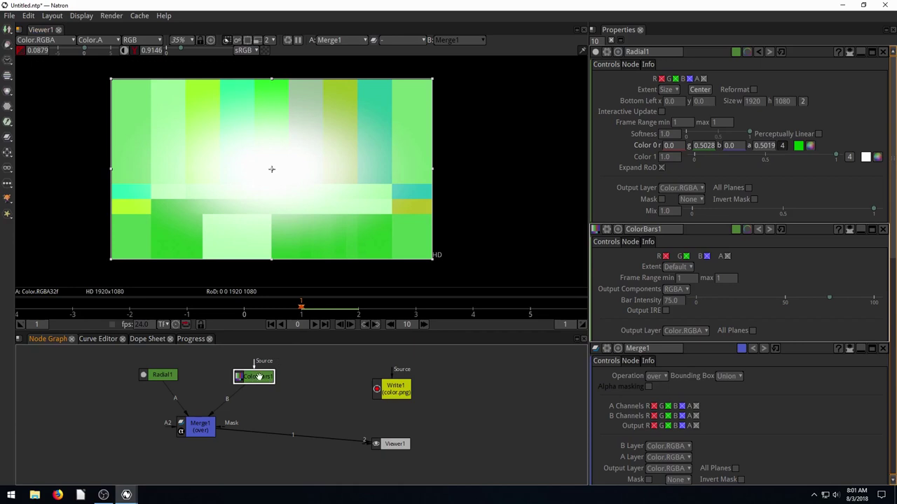
Disable and re-enable ColorBars1 with D, then shift Merge1 slightly right.
key(d)
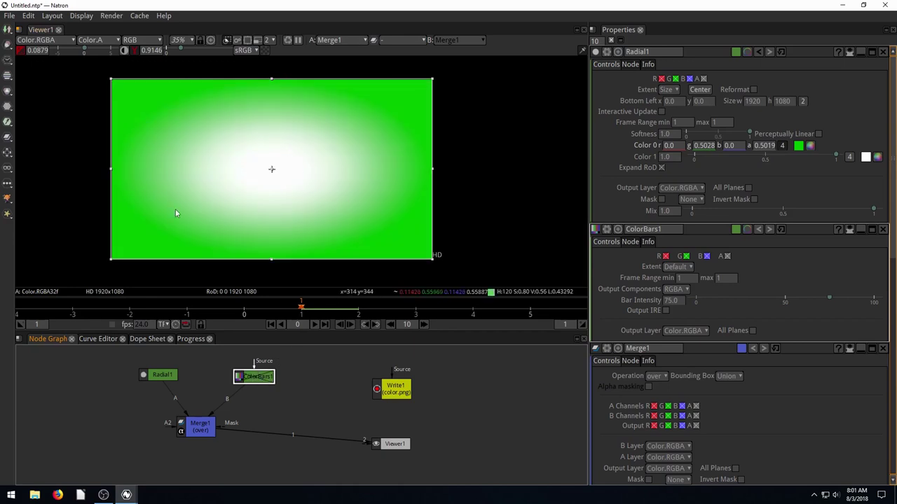
key(d)
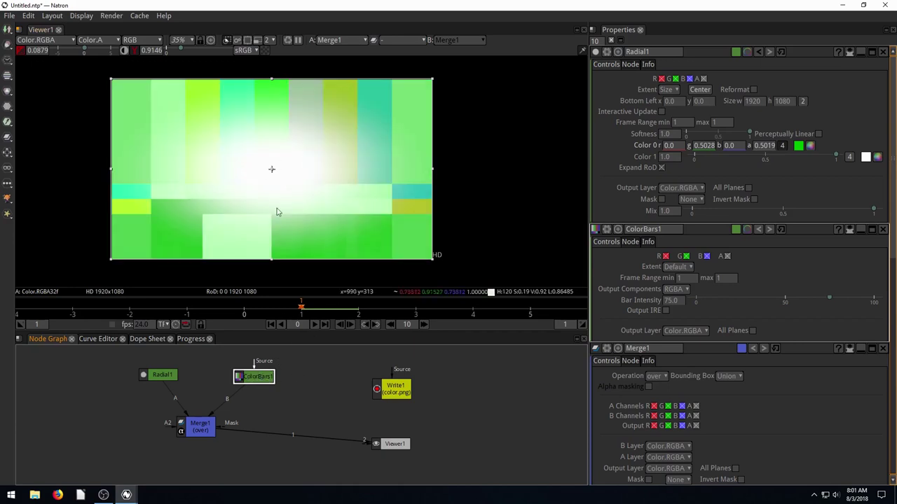
click(162, 375)
drag(199, 426, 210, 426)
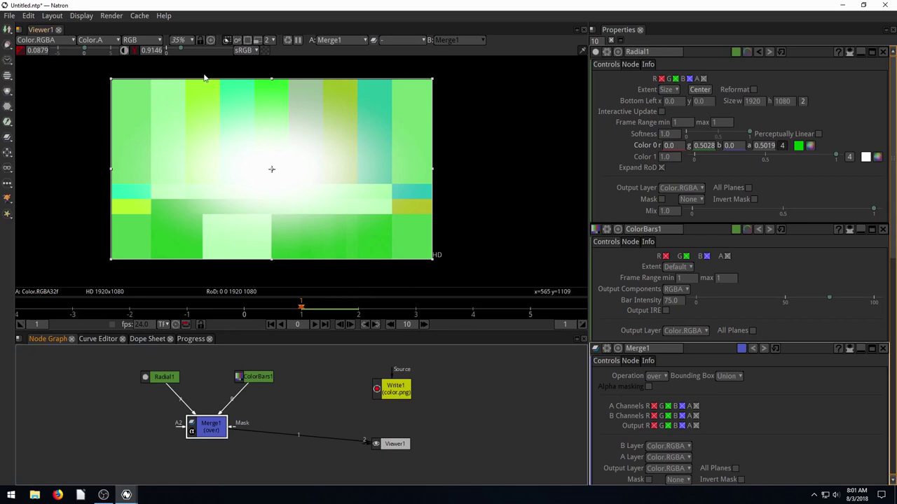
View only the alpha channel and disable ColorBars1 with D.
click(159, 42)
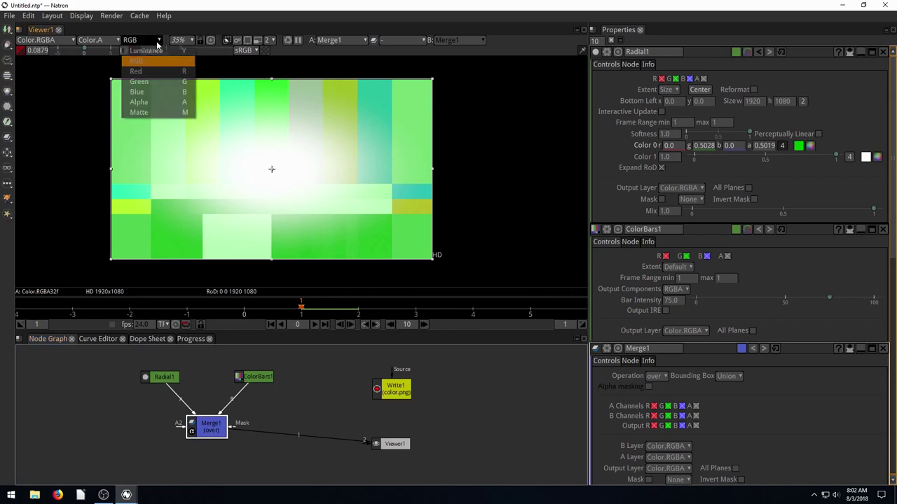
click(140, 98)
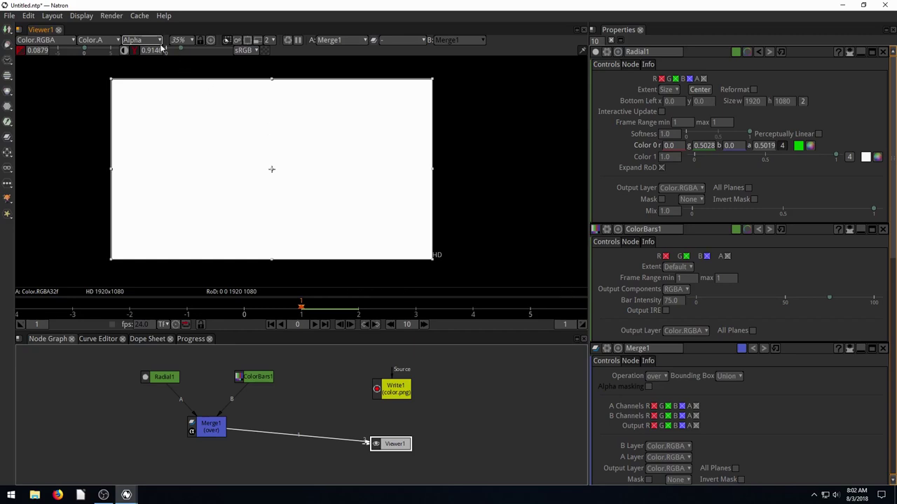
click(261, 377)
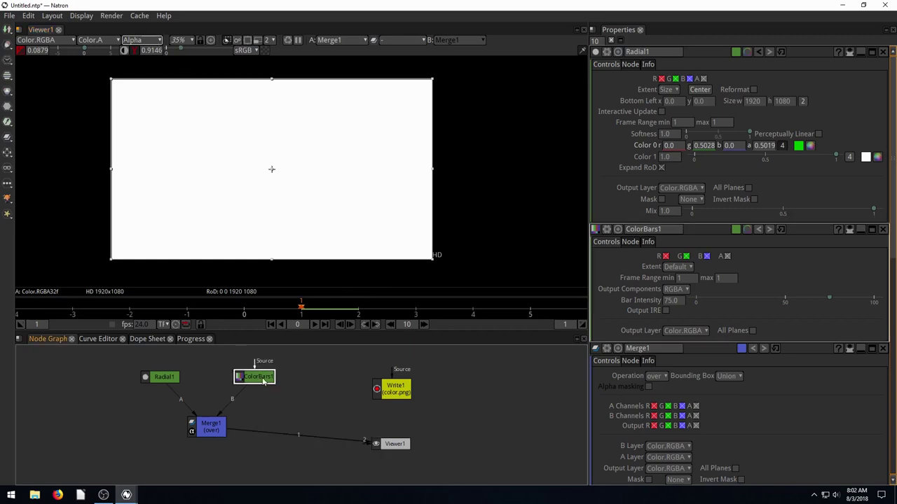
key(d)
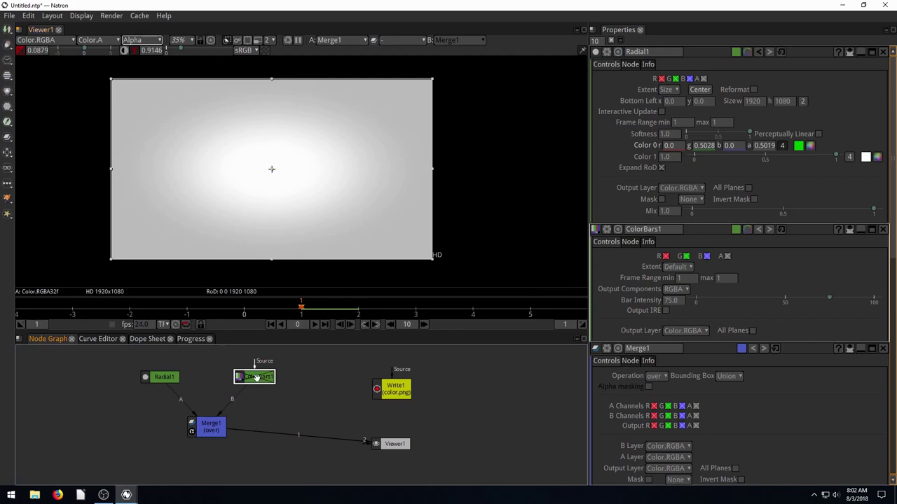
Cycle the viewer through RGB, Green, Red and Blue channels, ending on RGB.
click(141, 40)
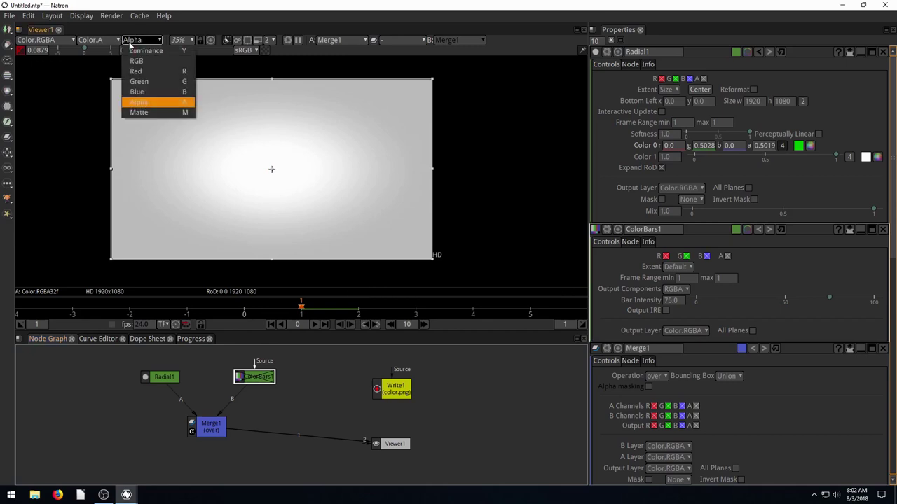
click(137, 61)
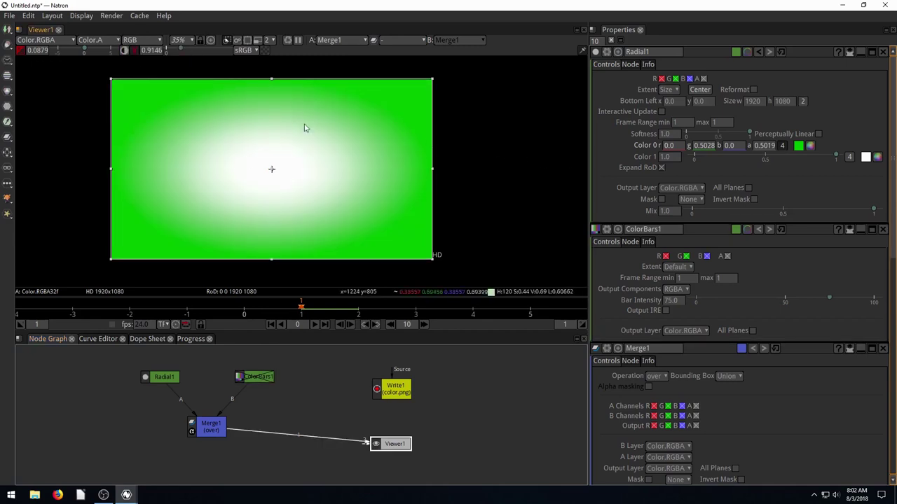
click(149, 44)
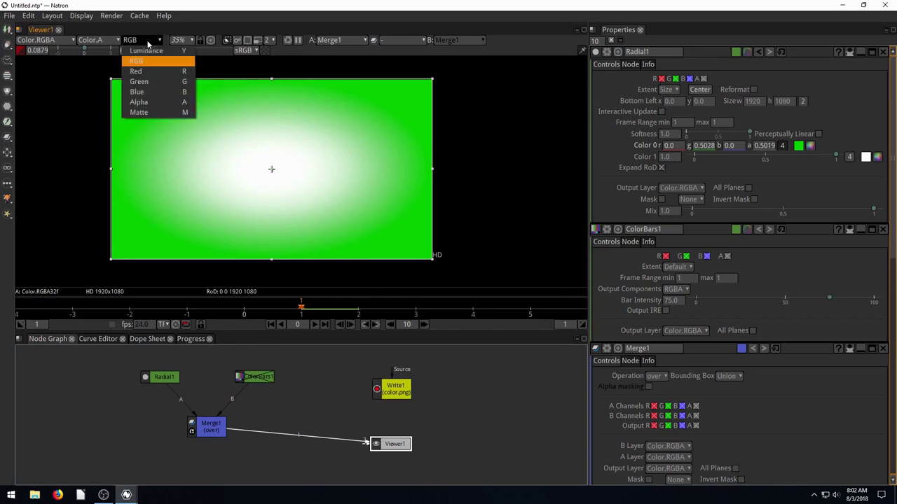
click(146, 82)
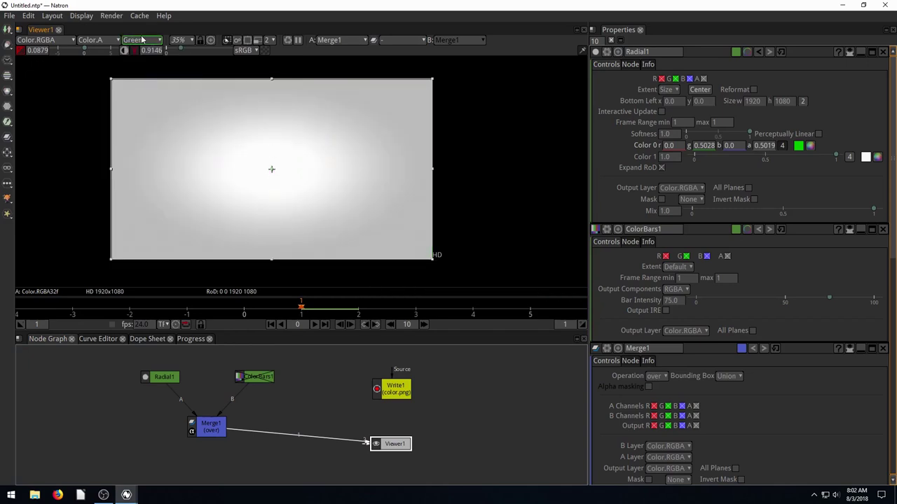
click(142, 40)
click(146, 72)
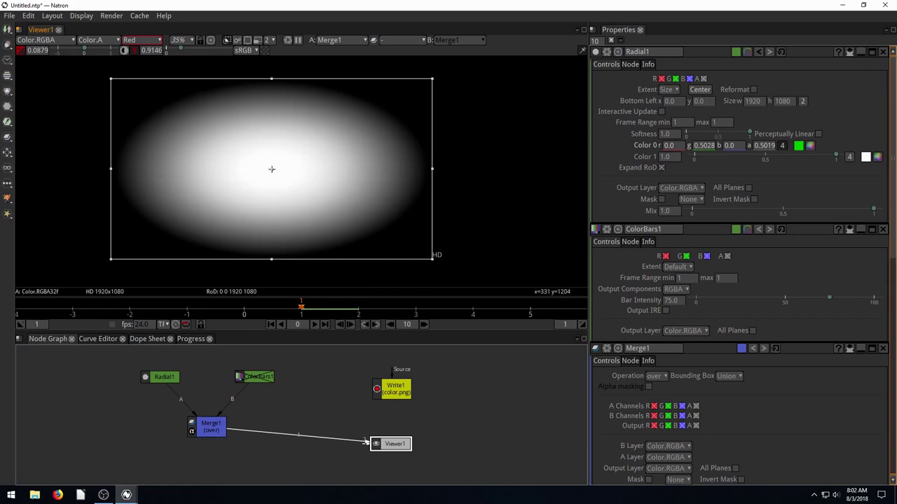
click(135, 44)
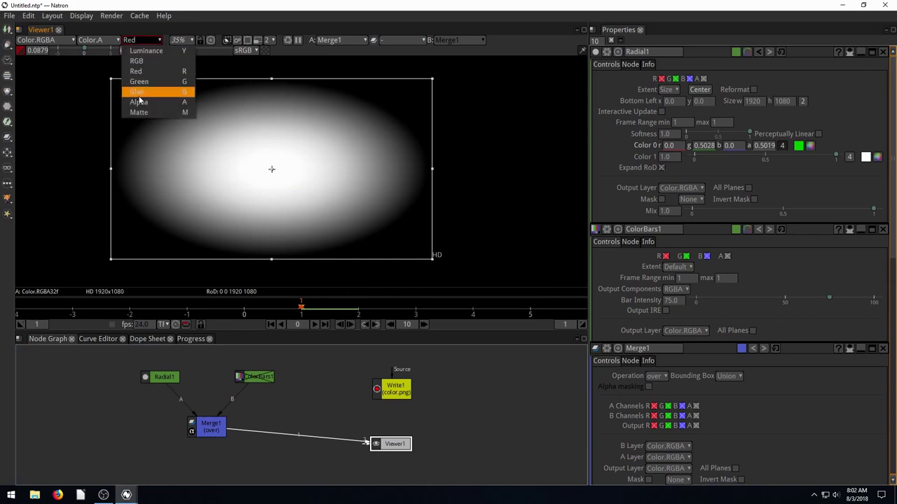
click(136, 92)
click(144, 42)
click(138, 61)
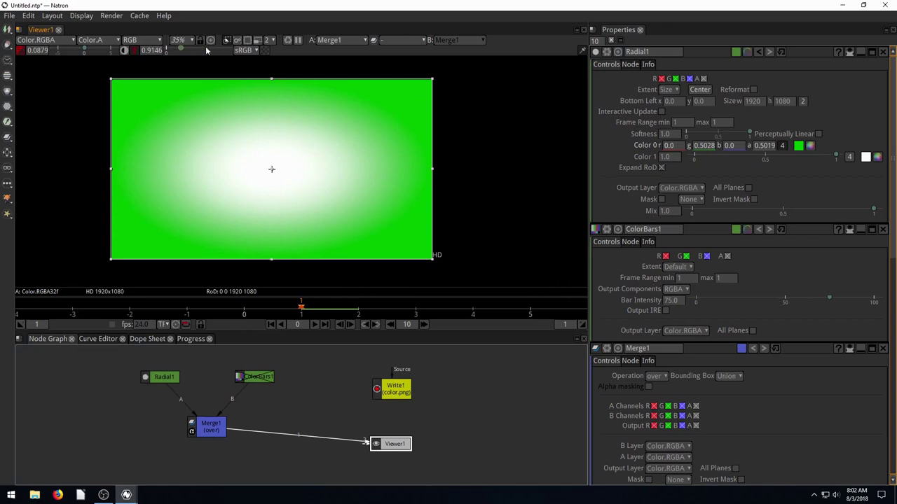
Hide the checkerboard and feed Merge1's result into Write1's Source input.
click(125, 52)
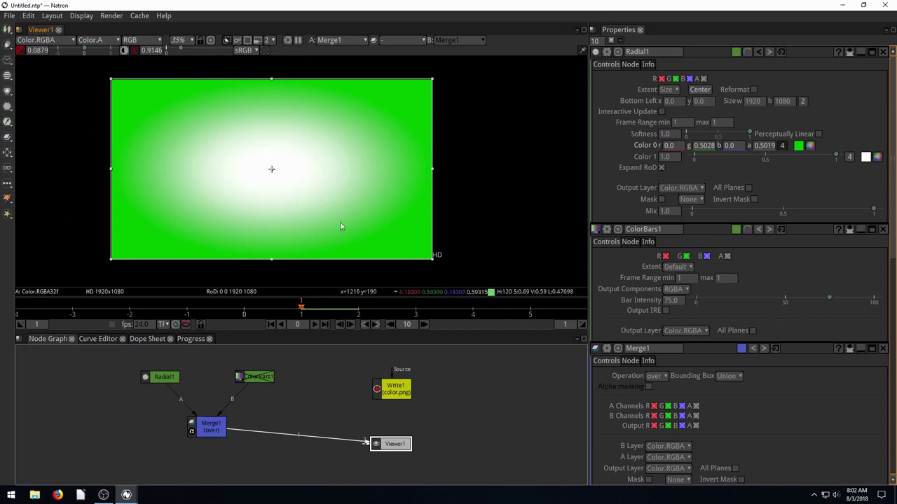
click(264, 51)
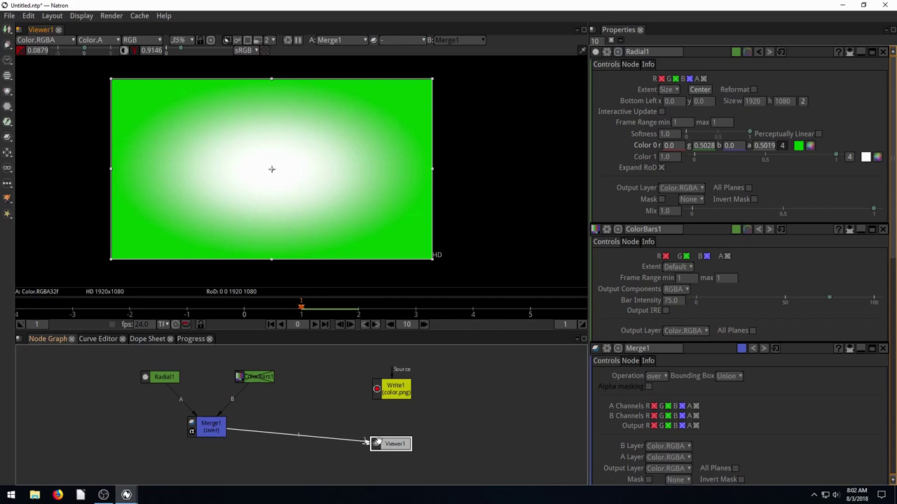
click(394, 386)
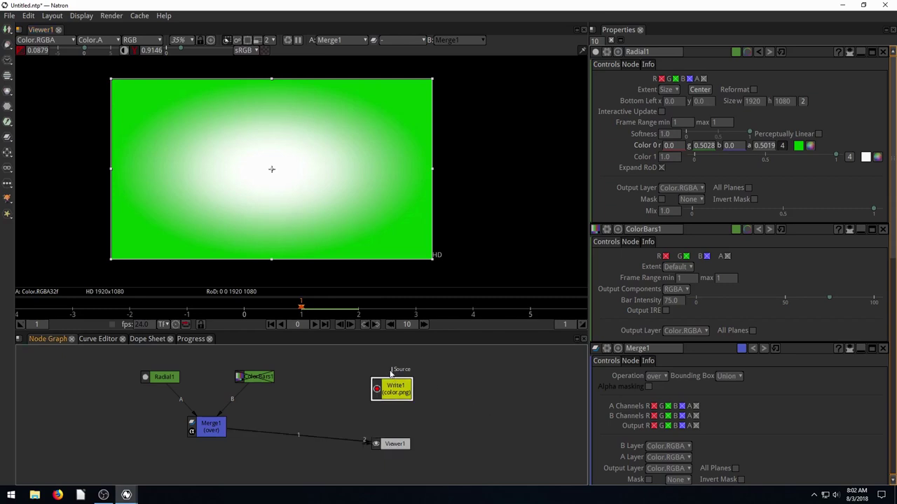
drag(391, 373, 214, 426)
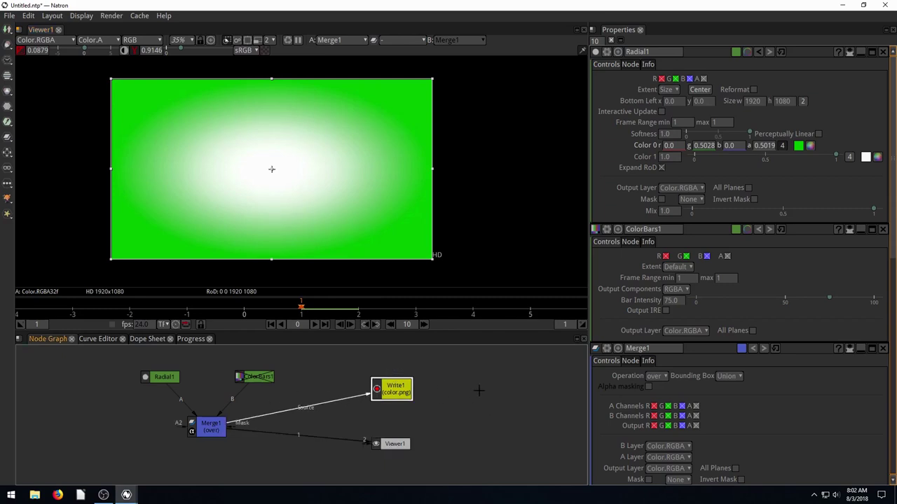
click(510, 369)
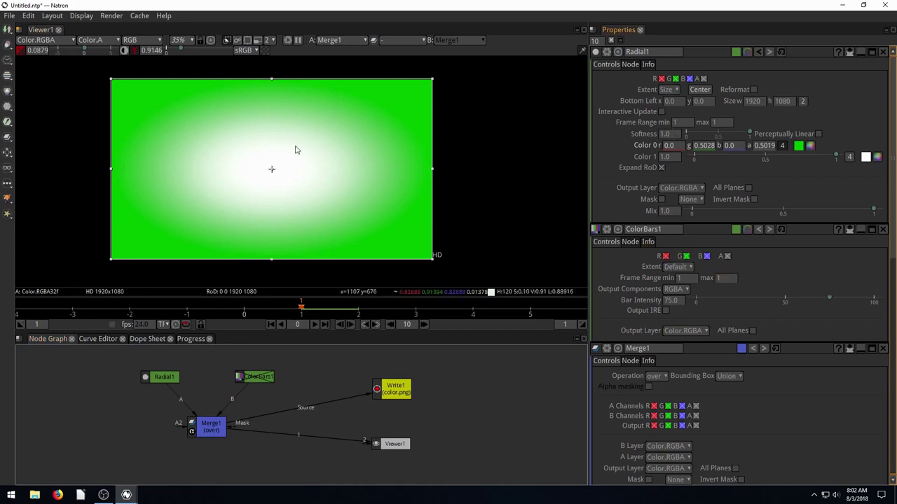
Toggle Merge1's A alpha, keep Radial1's layer Color.RGBA, and return ColorBars1 to RGBA output.
click(696, 406)
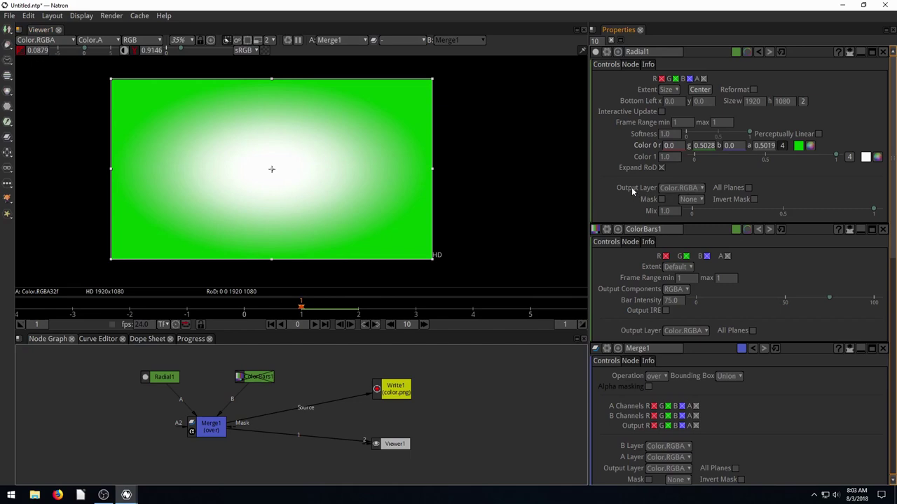
click(680, 188)
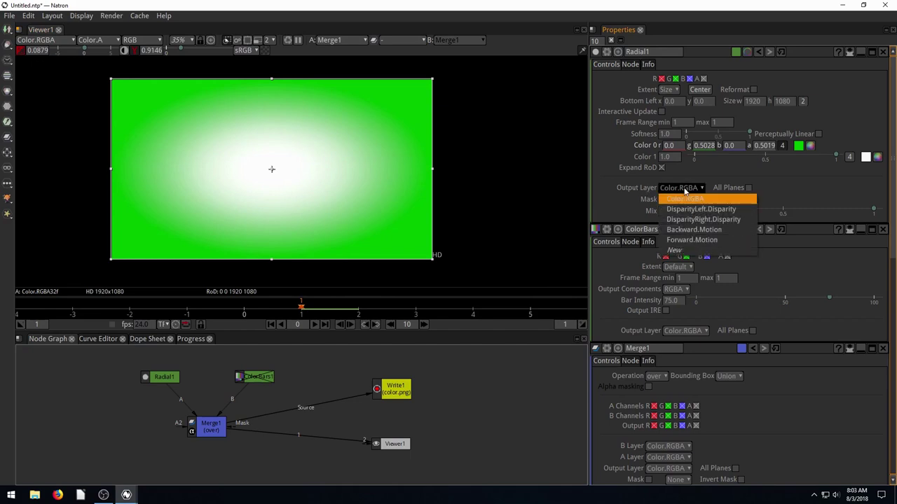
click(693, 199)
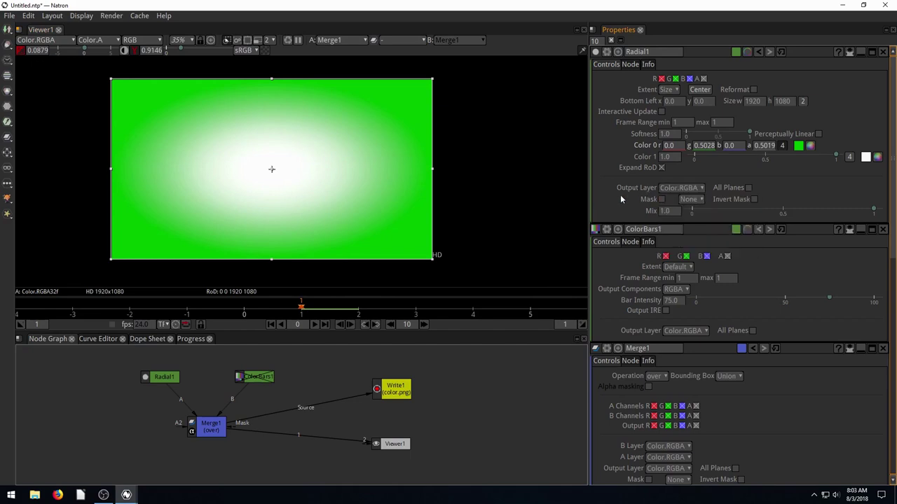
click(685, 290)
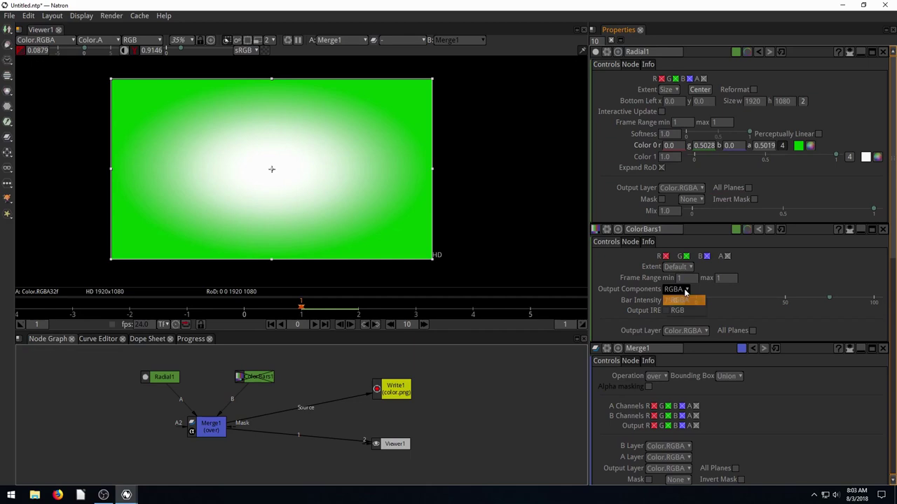
click(686, 311)
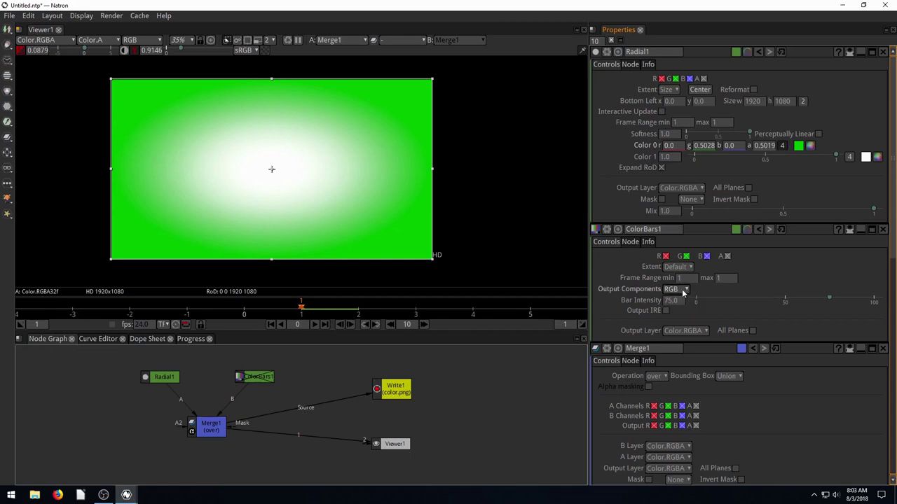
click(685, 290)
click(683, 300)
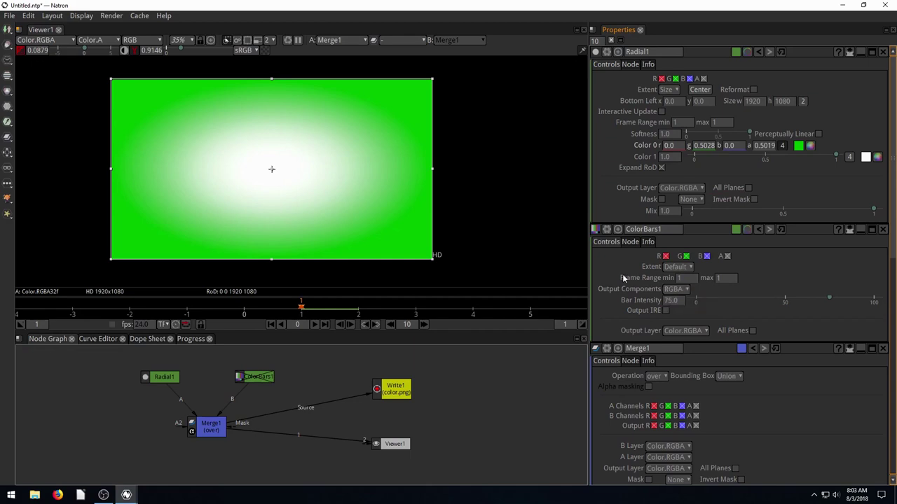